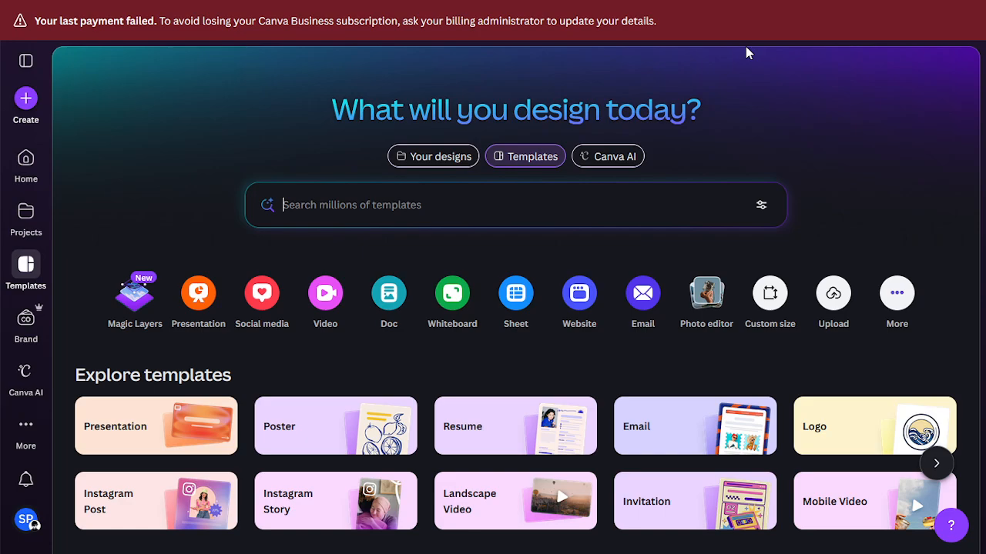
Step: Search templates for 'certificate' and preview the Minimal Certificate of Excellence Award template
type("certifi")
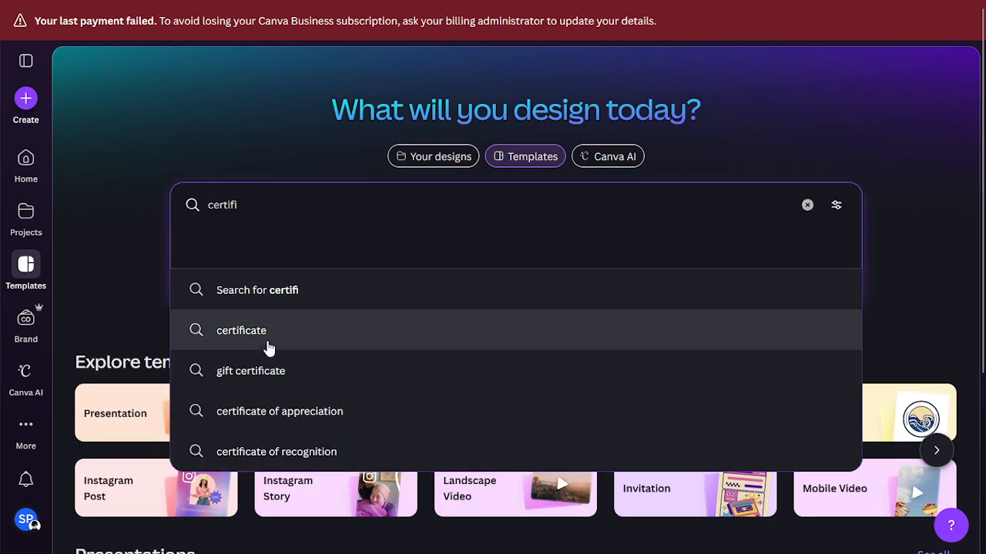
left_click(266, 344)
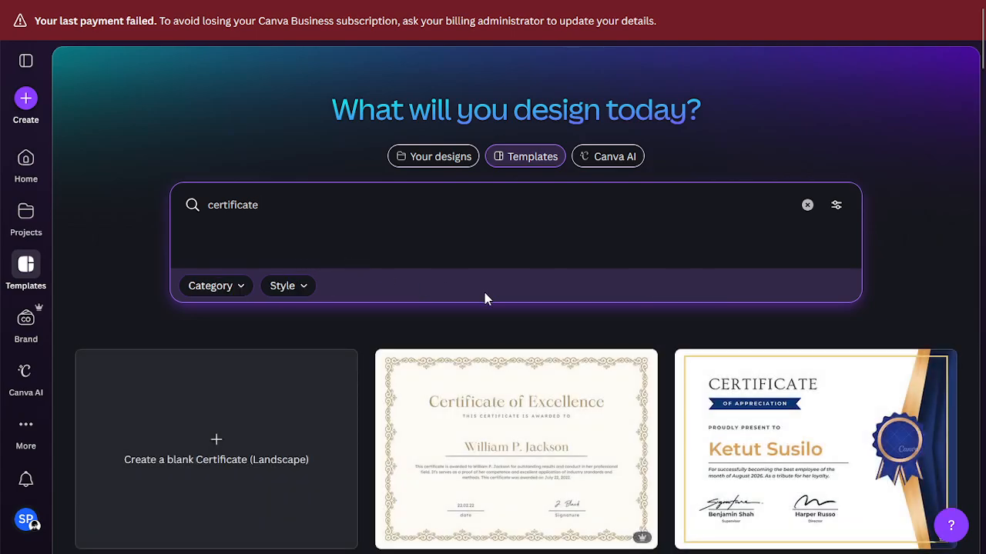
left_click(474, 407)
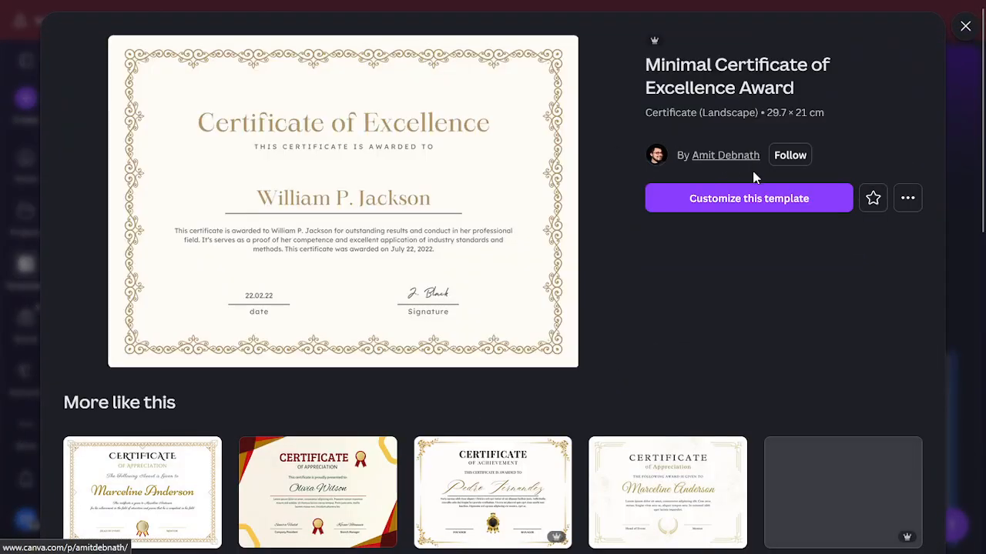
Step: Open the Minimal Certificate of Excellence Award template in the editor with Customize this template
left_click(744, 198)
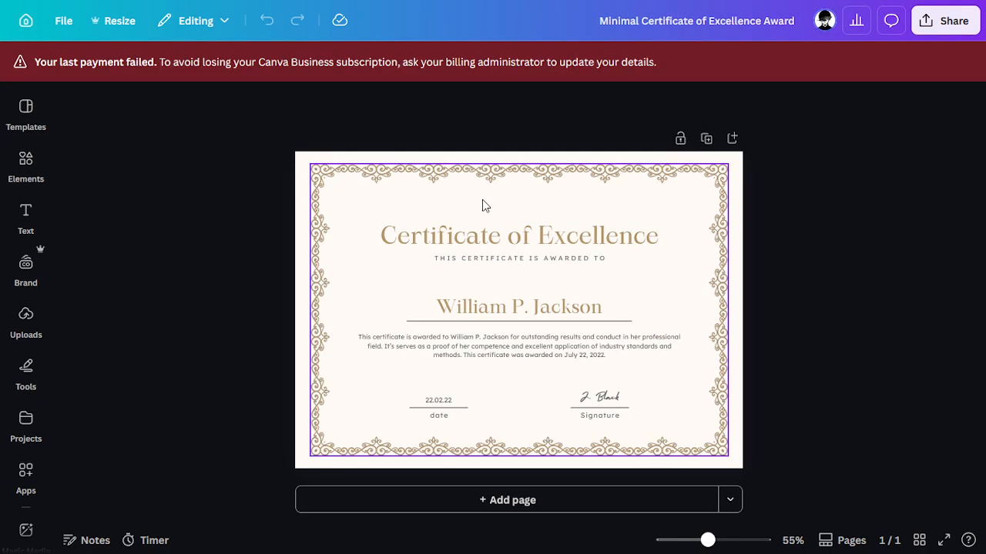
left_click(466, 317)
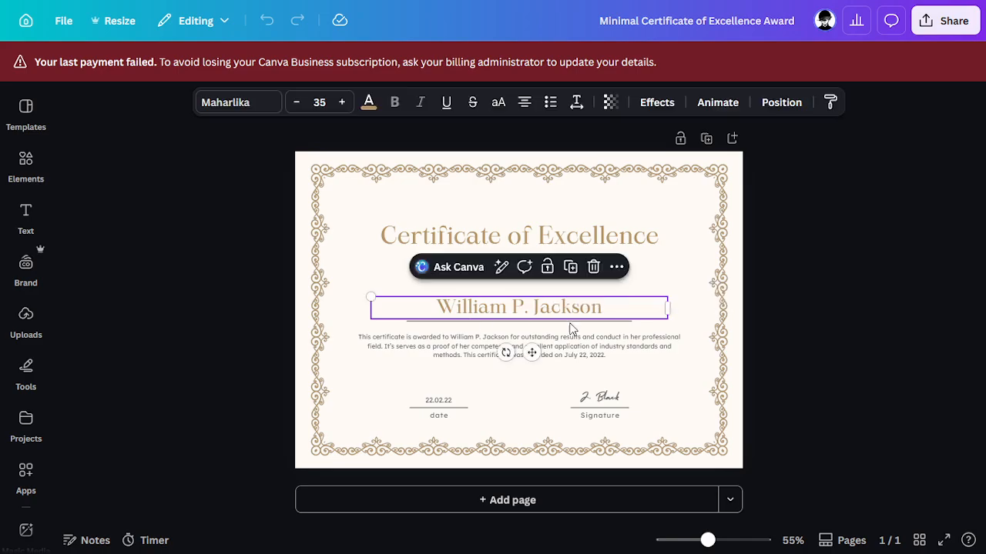
left_click(773, 337)
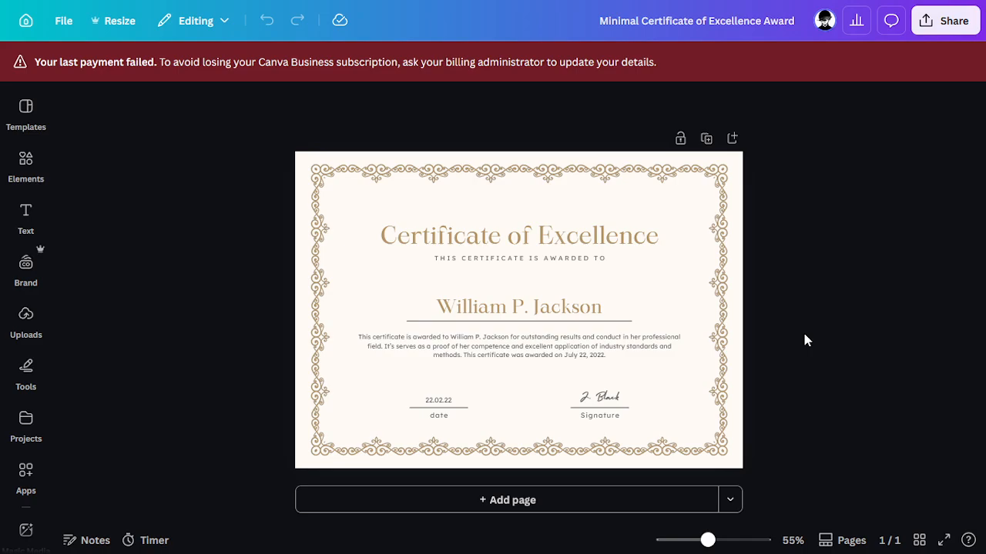
left_click(430, 308)
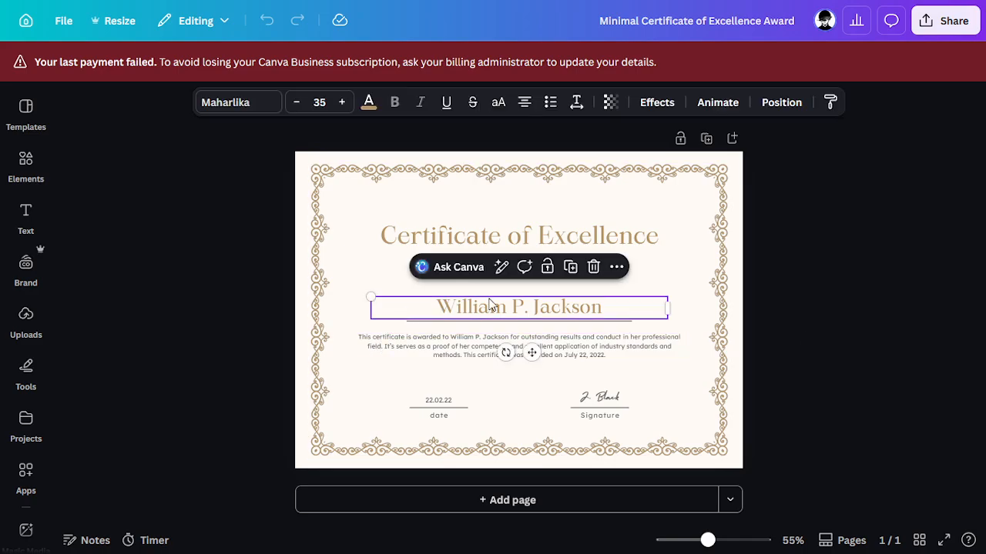
left_click(489, 304)
left_click(854, 301)
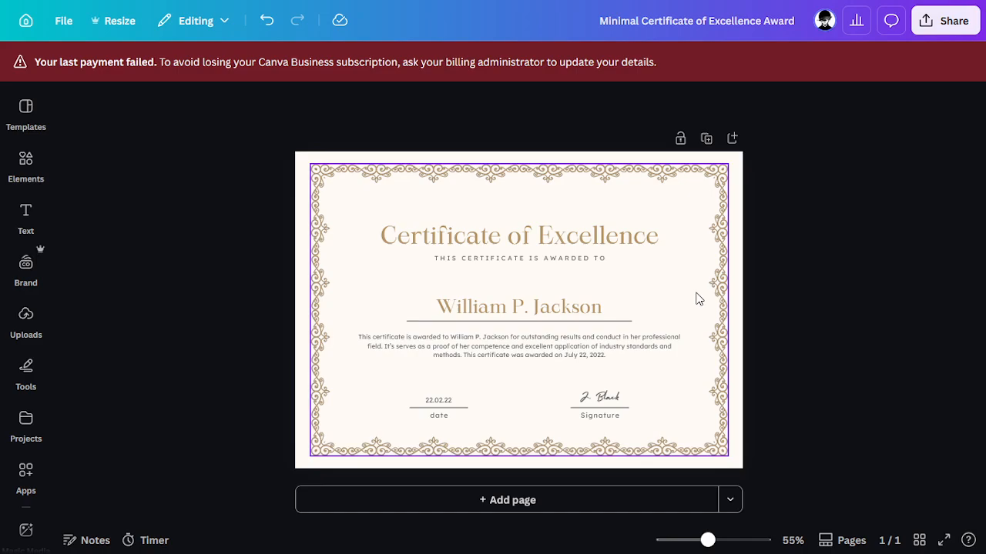
left_click(549, 307)
double_click(493, 308)
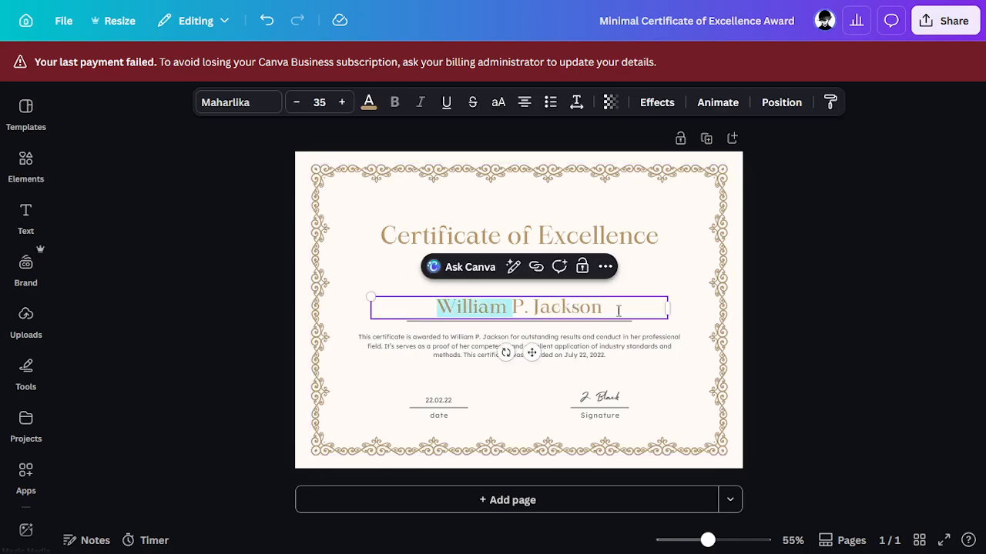
left_click_drag(618, 310, 435, 310)
type("efgb")
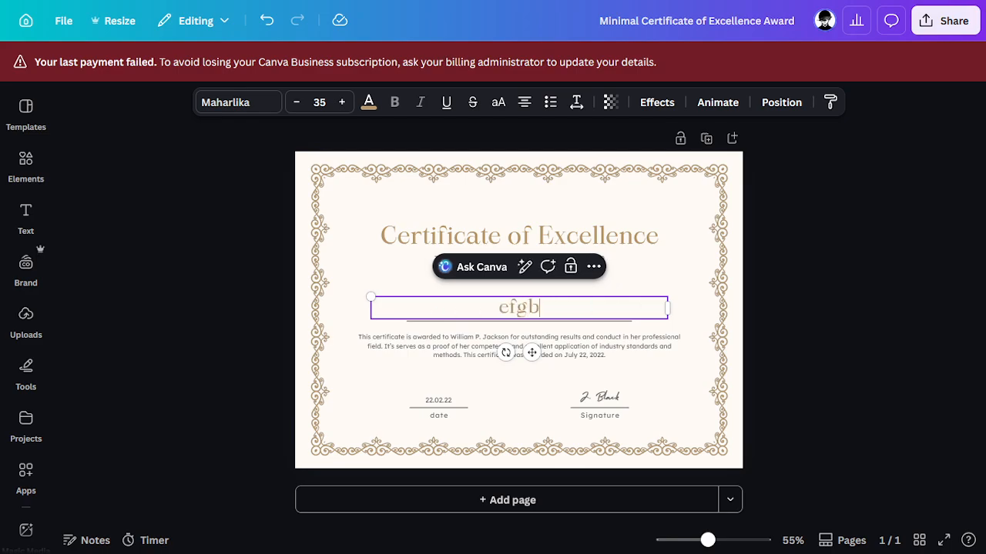
type("ehfiehfg9iper")
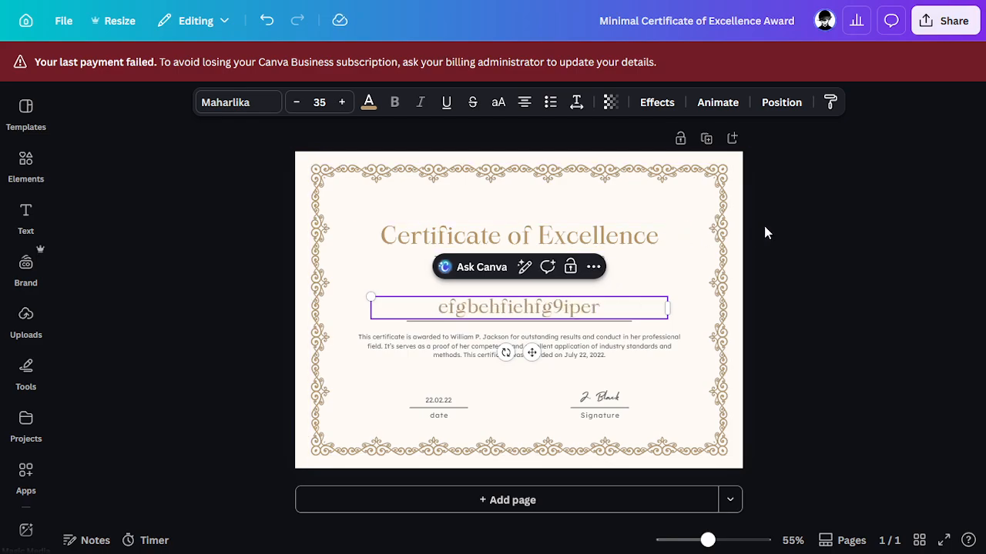
left_click(765, 233)
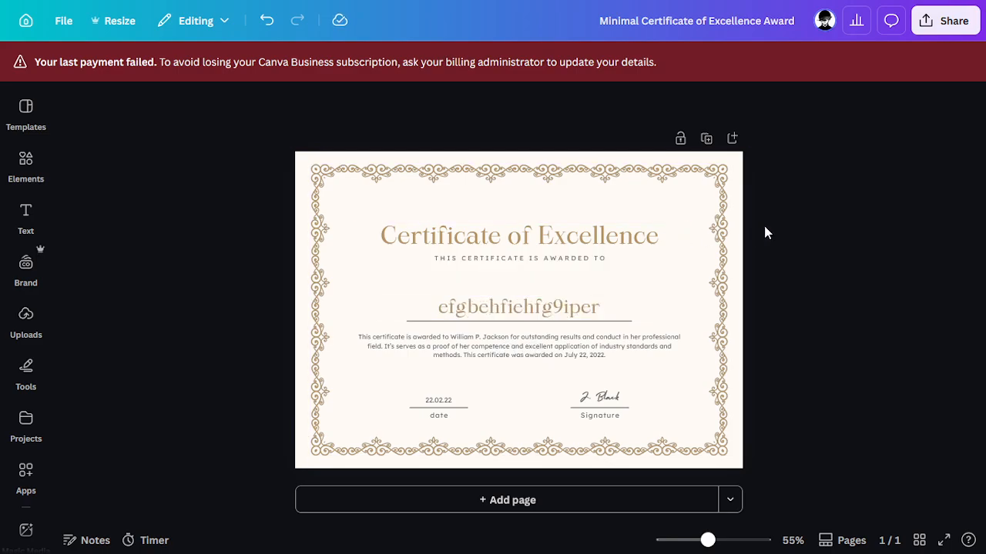
left_click(271, 24)
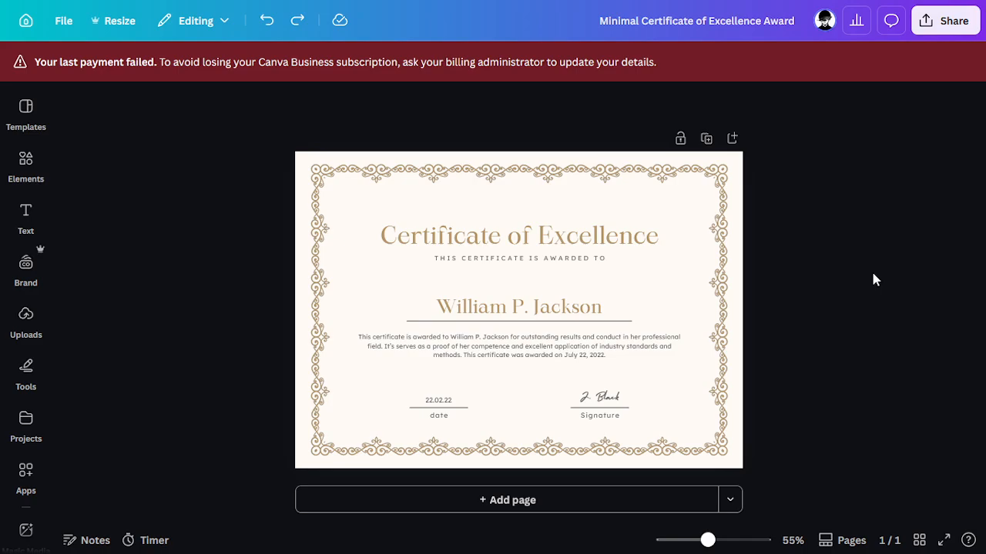
Step: In the Random spreadsheet, enter a new test name in cell A11 below the list
key("F11")
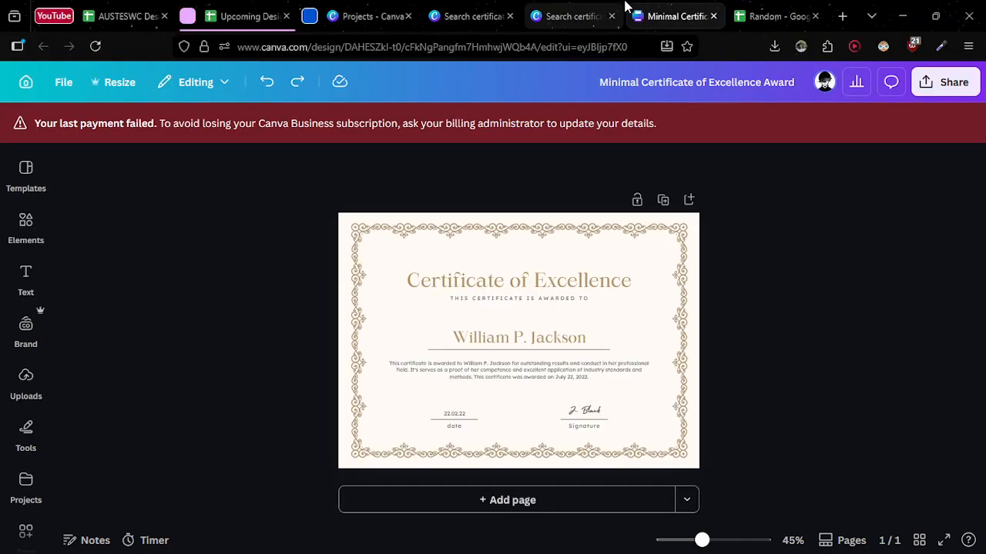
left_click(766, 11)
key("F11")
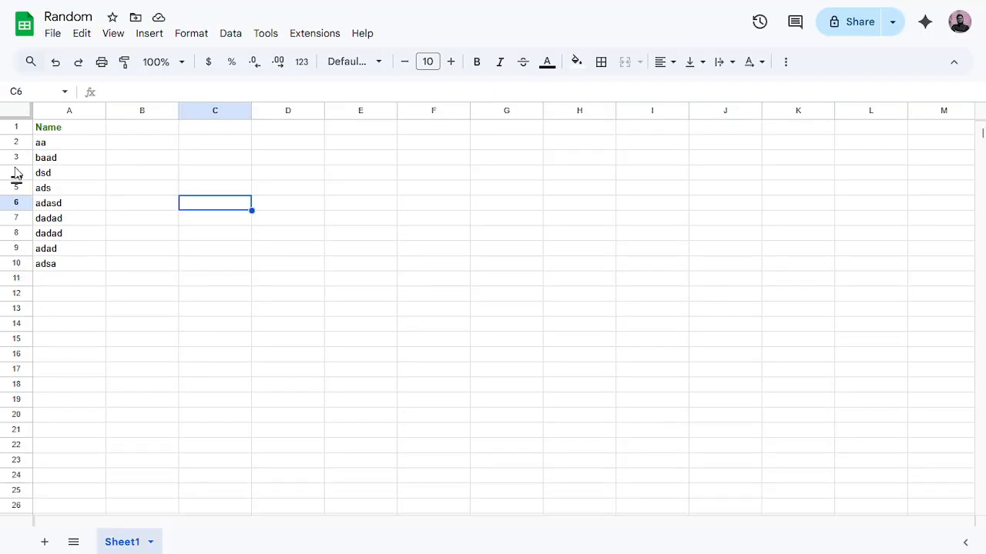
left_click(77, 284)
type("454326436")
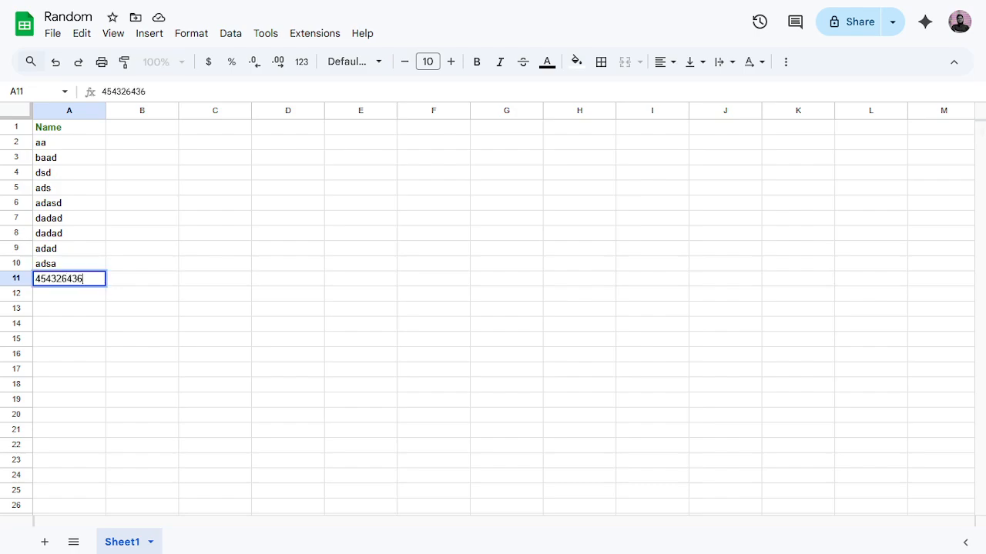
left_click(91, 328)
left_click_drag(76, 146, 80, 281)
left_click(80, 282)
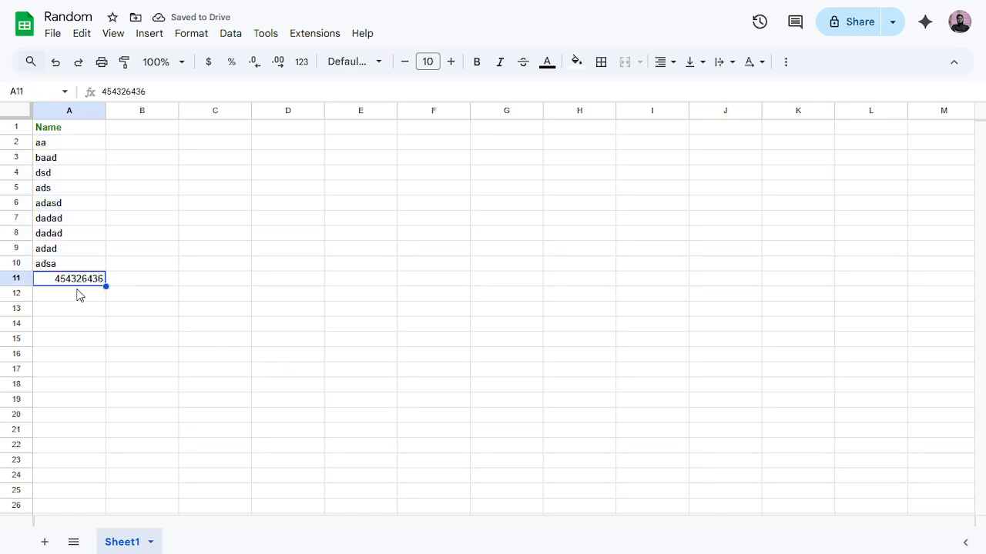
key("Delete")
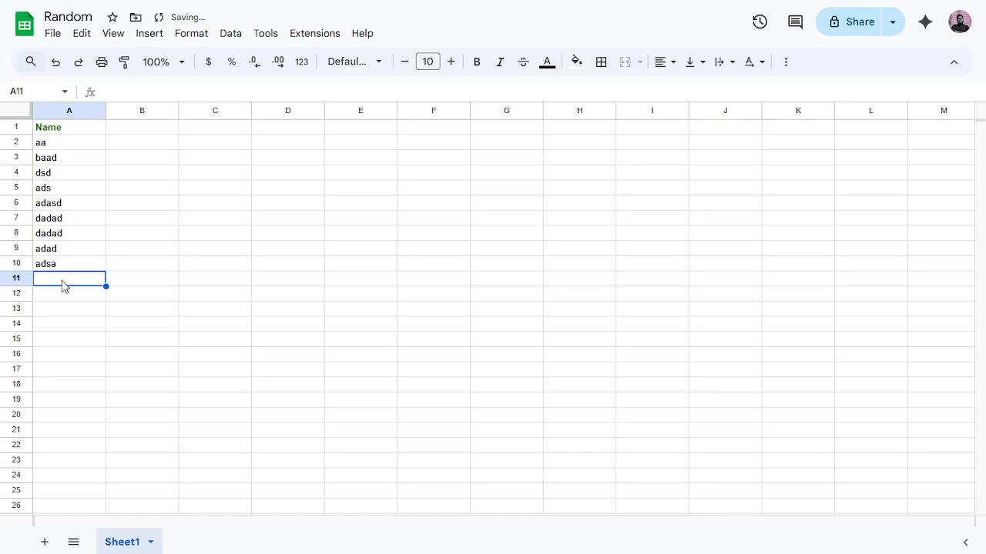
type("sfhbakjashbfu")
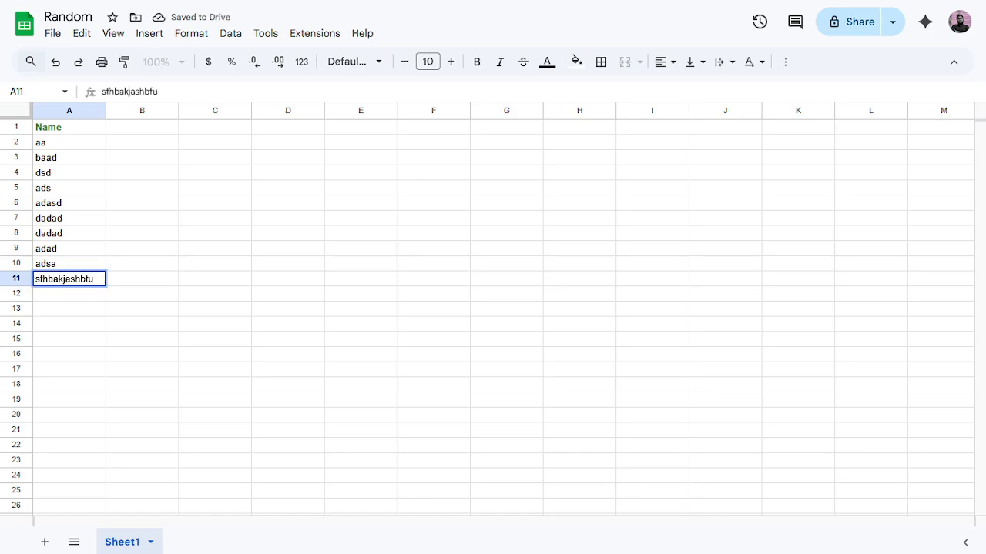
key("BackSpace")
key("BackSpace")
key("Tab")
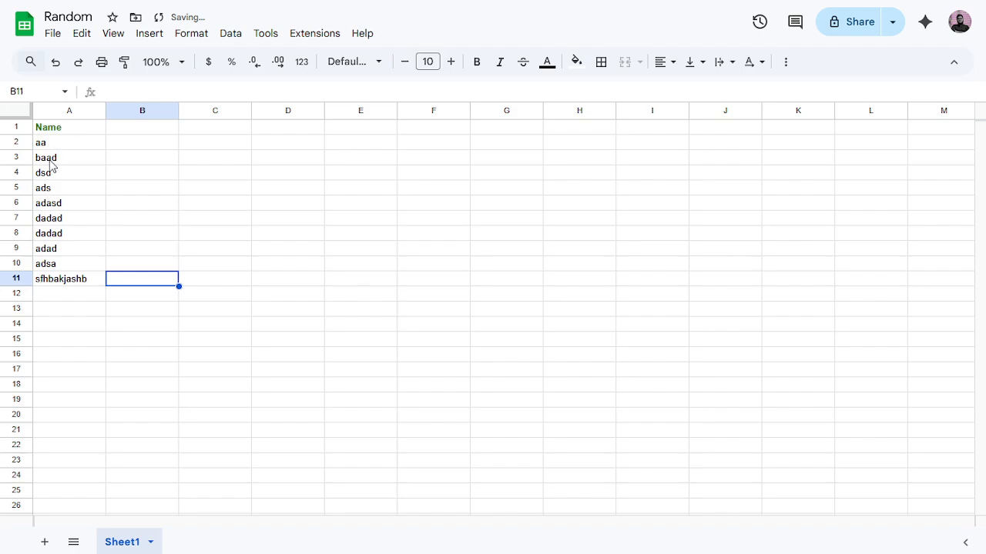
Step: Overwrite cell A10 with a new test name
left_click(62, 267)
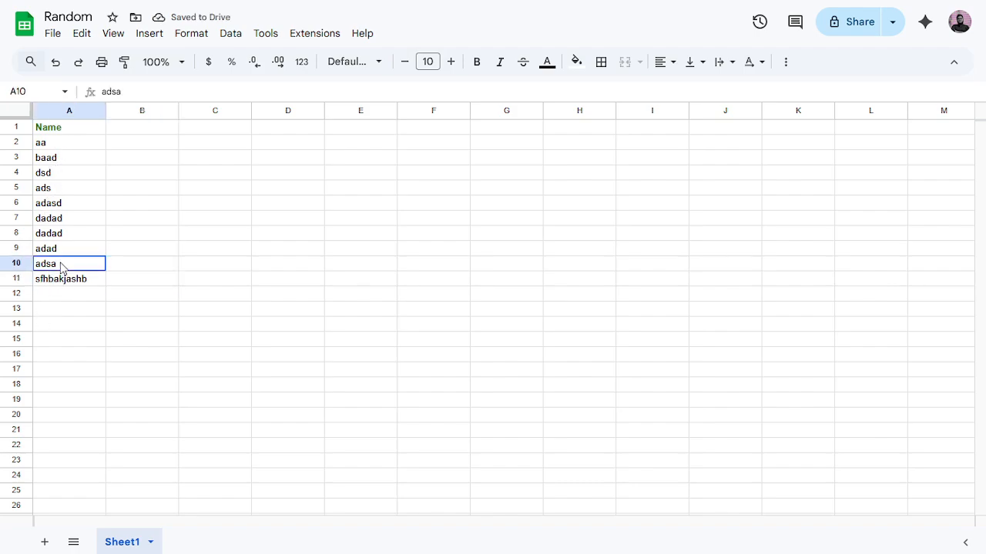
type("jfgedhokujdghouerhgoierh")
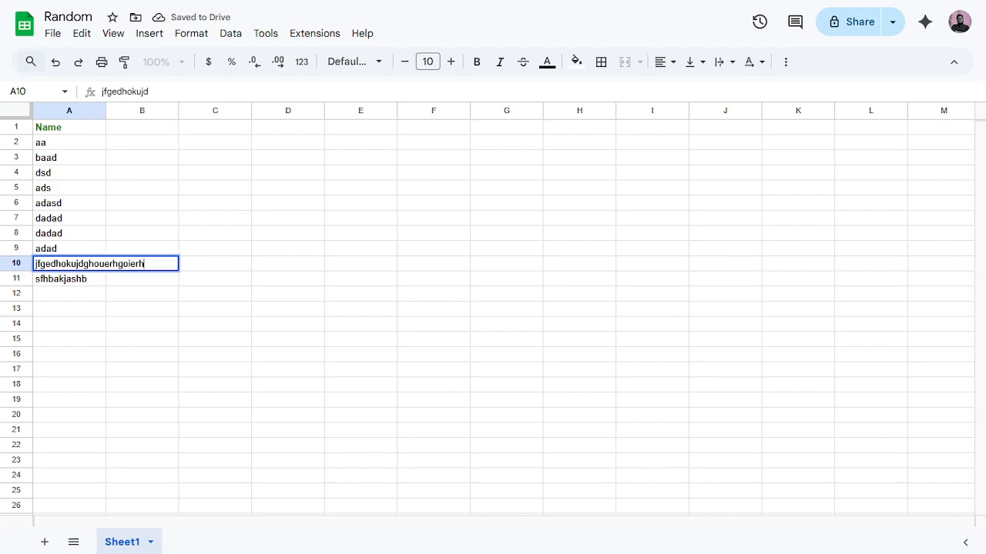
type("gheihg")
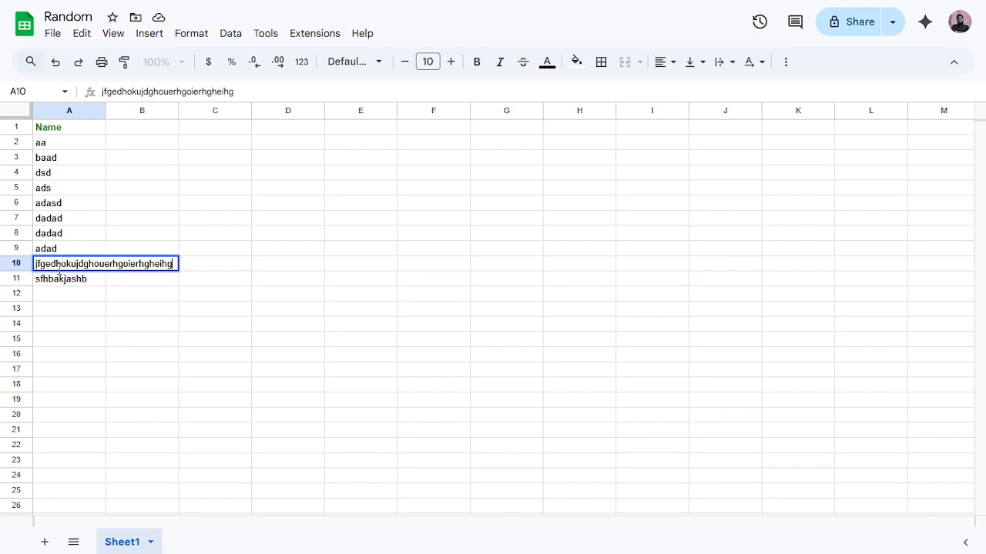
key("BackSpace")
key("BackSpace")
key("BackSpace")
key("BackSpace")
key("BackSpace")
left_click(213, 330)
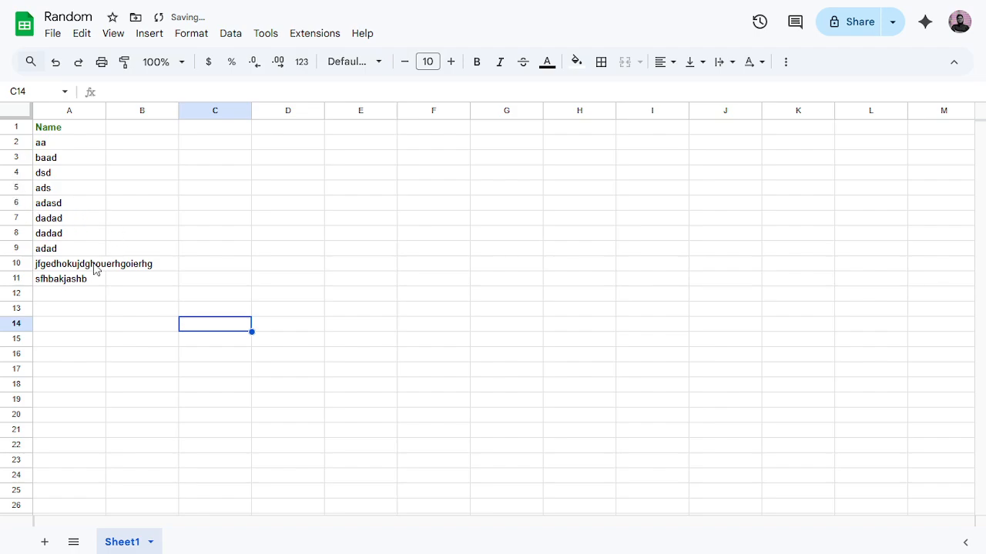
Step: Download the sheet as a Microsoft Excel (.xlsx) file
left_click(62, 39)
mouse_move(84, 221)
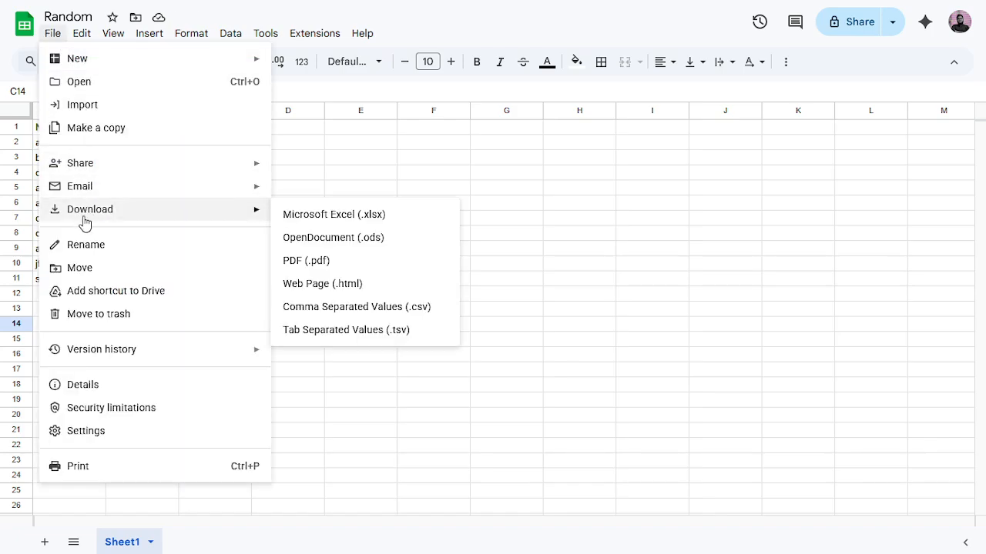
left_click(324, 220)
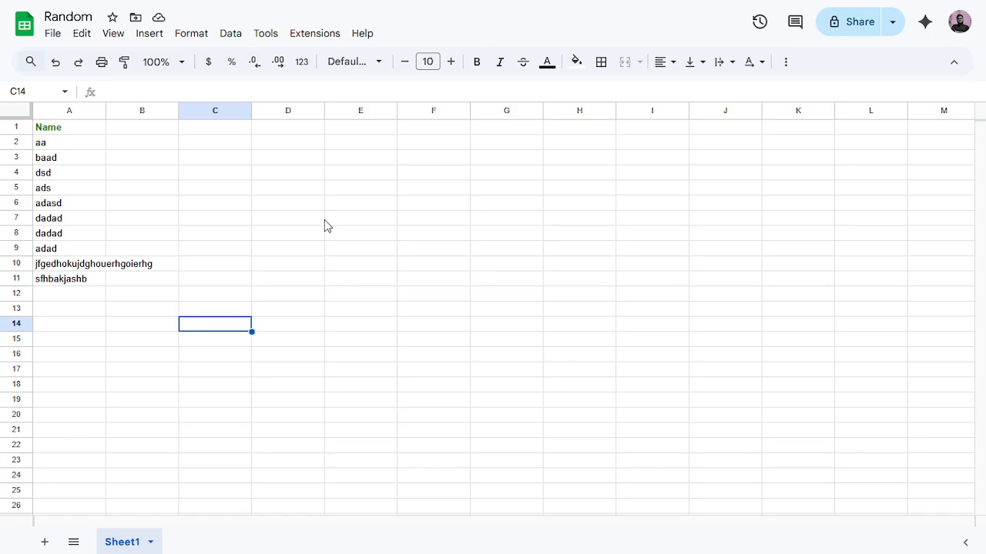
Step: Back in the Canva certificate, start Bulk create from the Apps panel
mouse_move(964, 3)
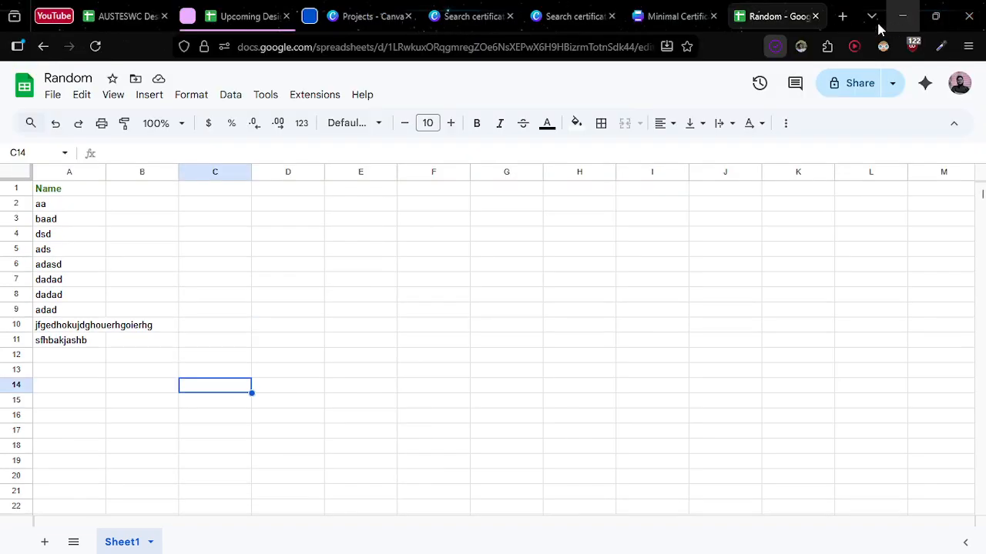
left_click(682, 14)
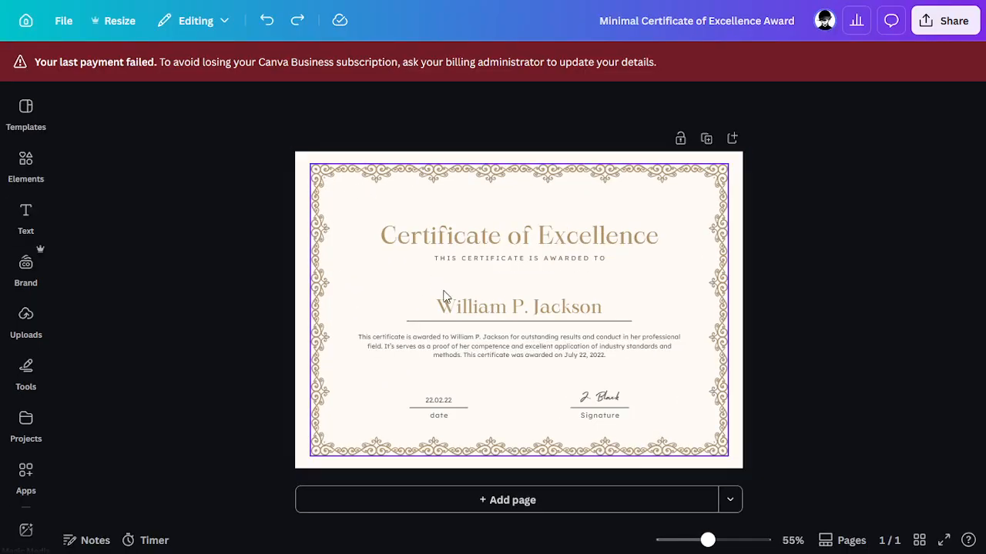
left_click(28, 479)
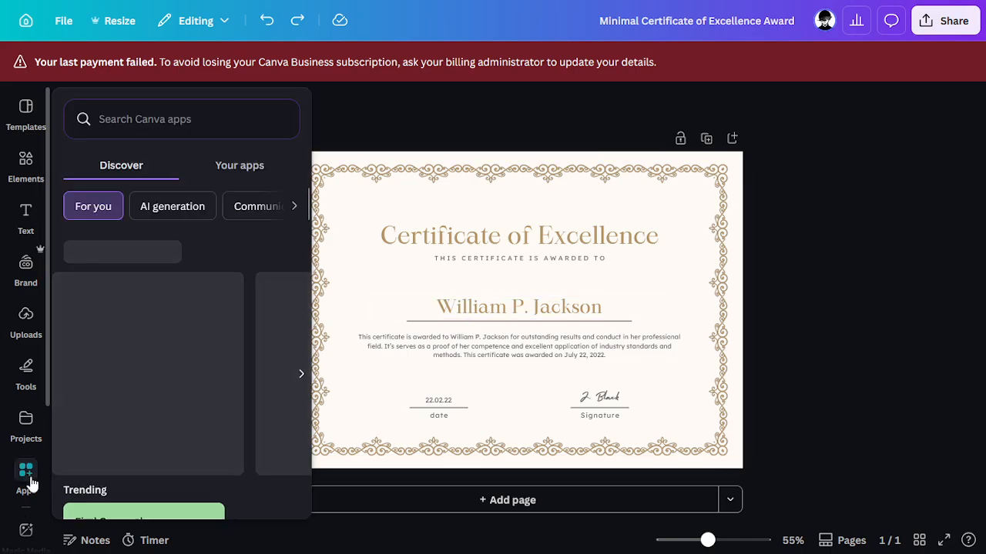
scroll(125, 298, "down", 4)
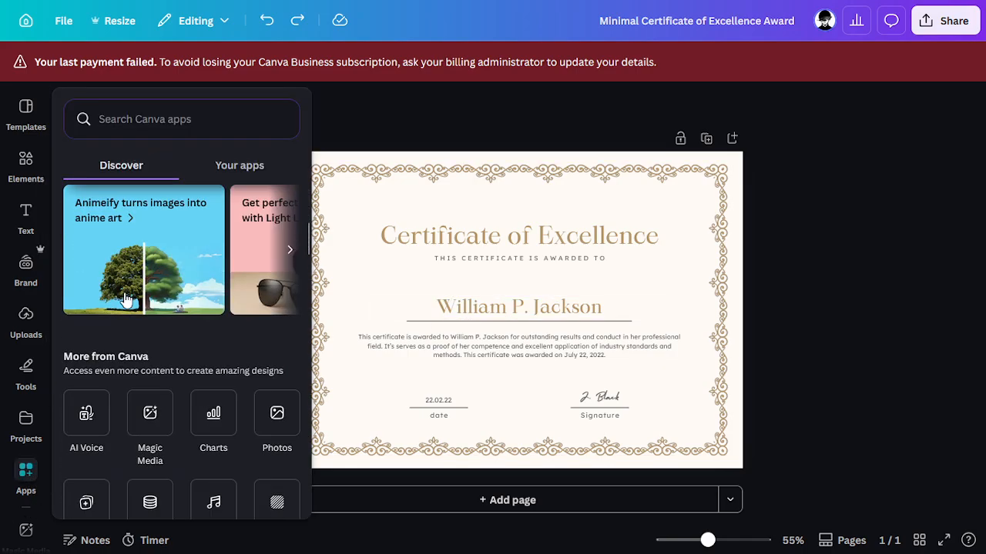
scroll(125, 298, "down", 3)
left_click(26, 374)
left_click(29, 423)
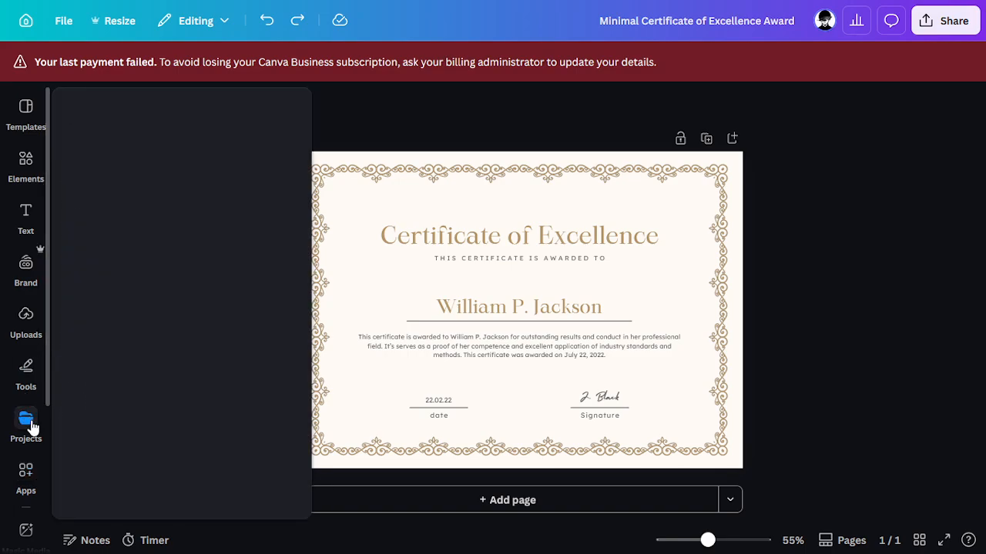
left_click(26, 474)
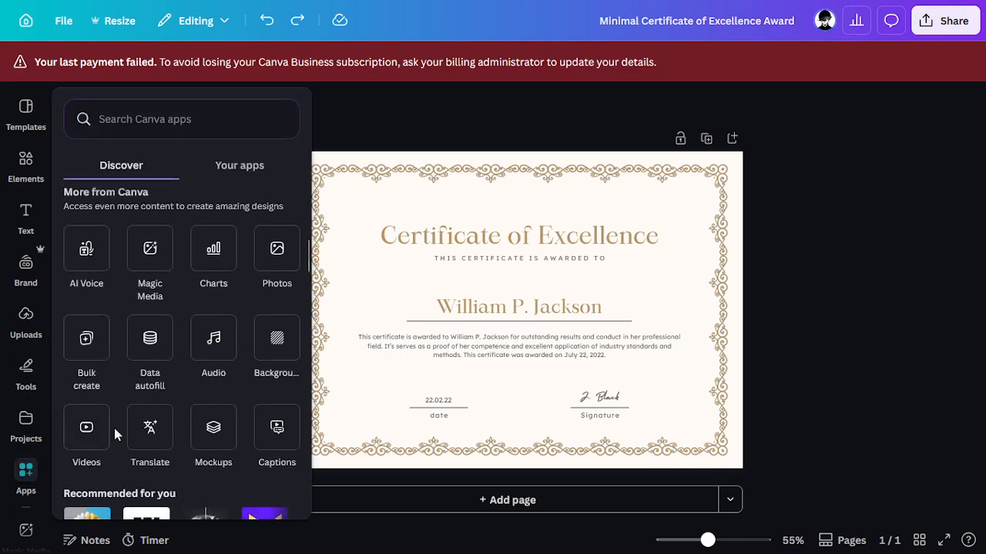
left_click(88, 339)
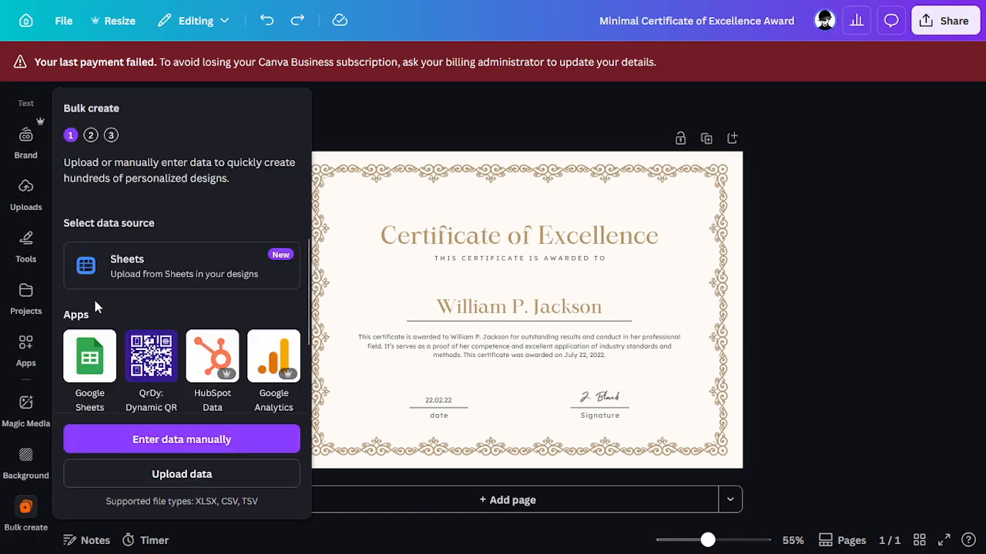
Step: Try manual data entry, cancel it, and upload the names spreadsheet instead
left_click(172, 441)
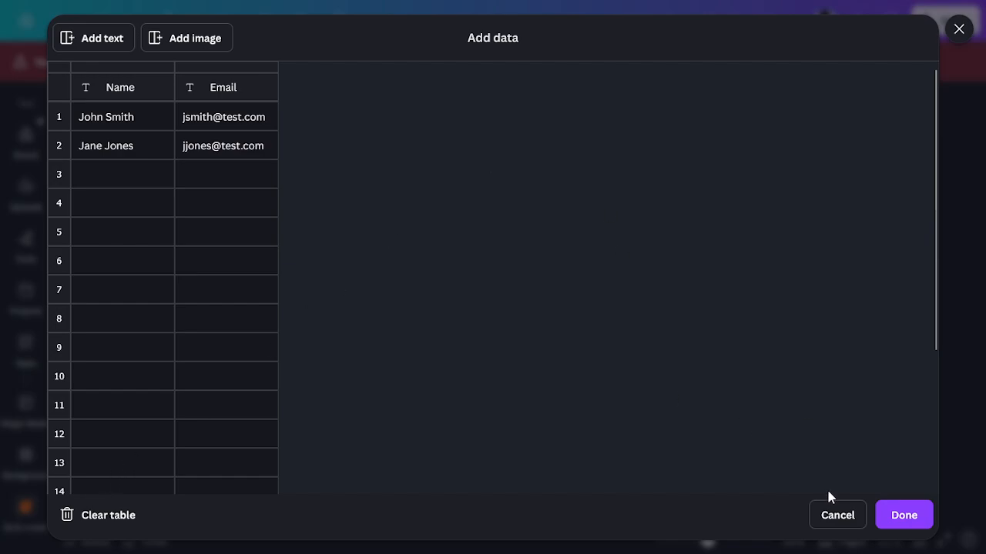
left_click(833, 515)
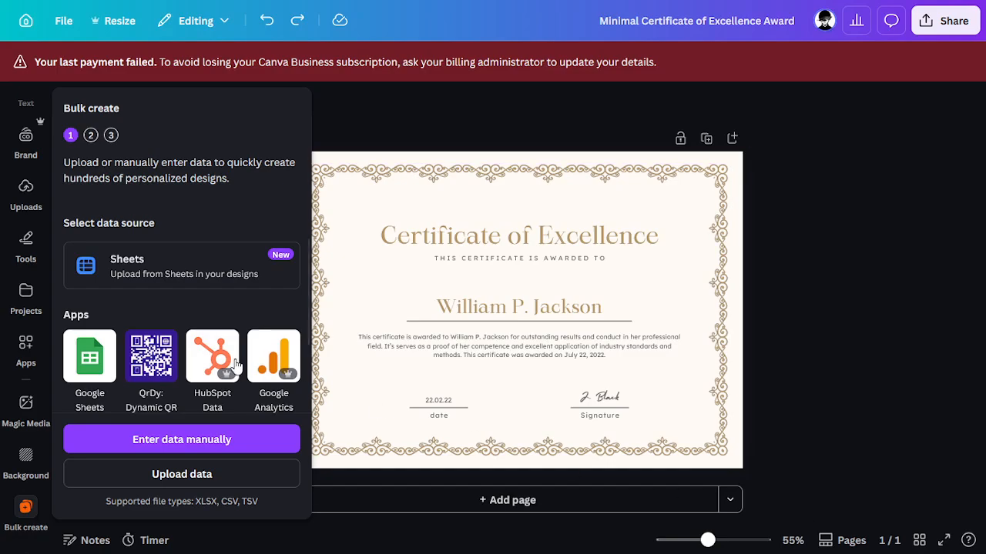
left_click(179, 482)
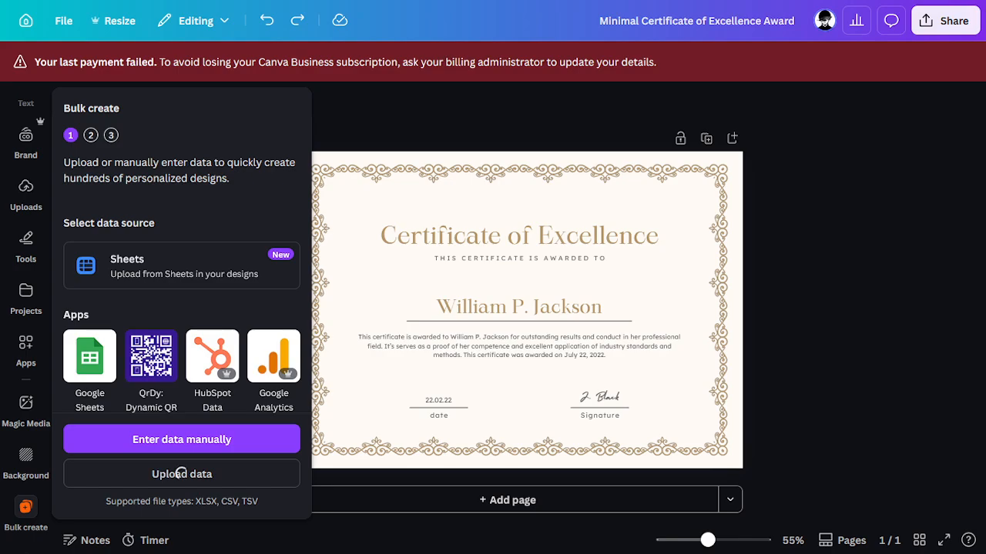
Step: Set the Bulk create range to start at A2 (A2 to A11) and continue
mouse_move(708, 6)
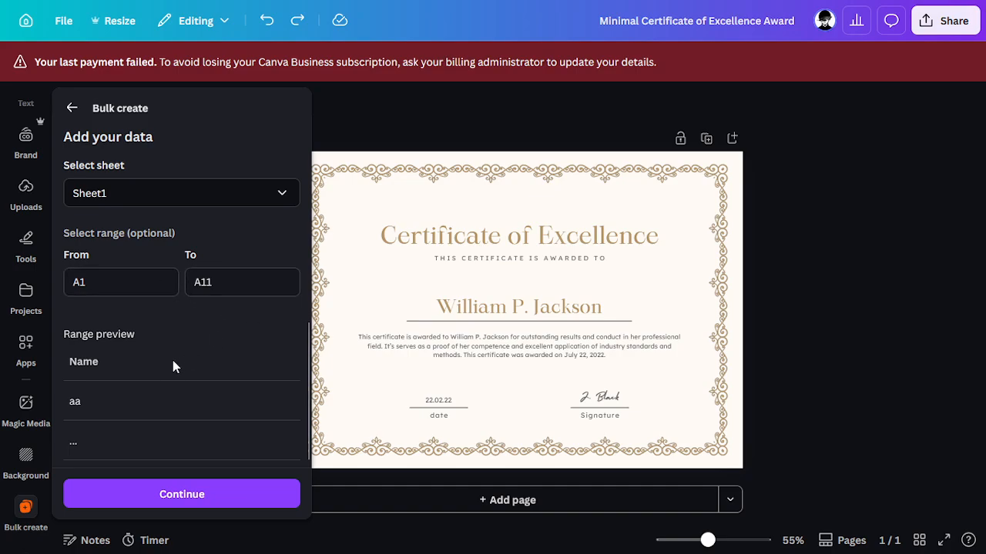
scroll(158, 368, "down", 1)
scroll(157, 372, "up", 1)
key("BackSpace")
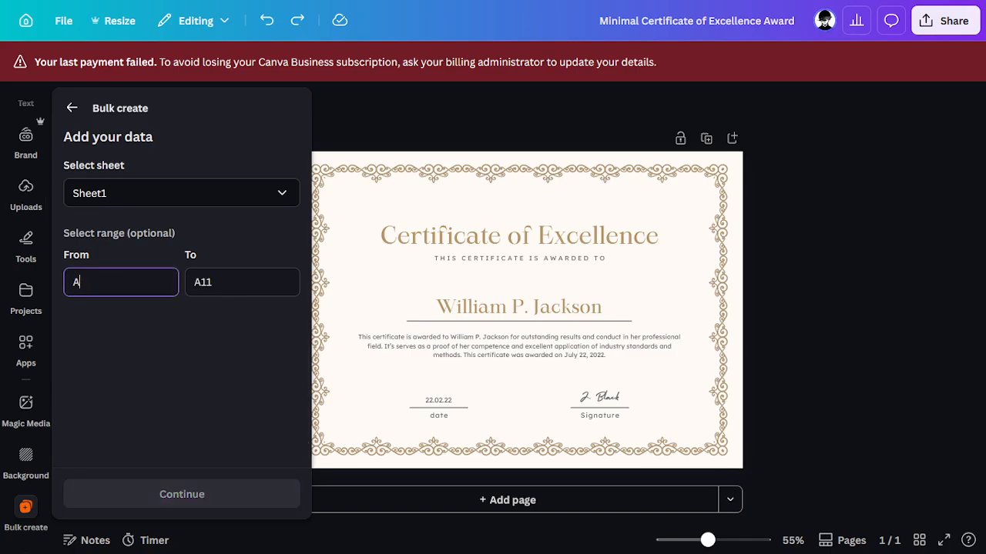
type("2")
left_click(250, 336)
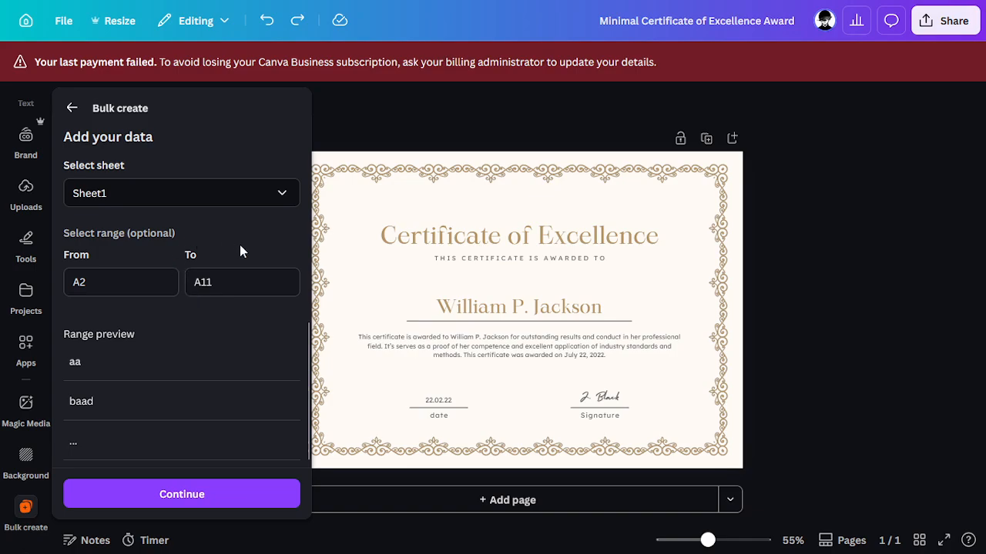
scroll(193, 322, "down", 1)
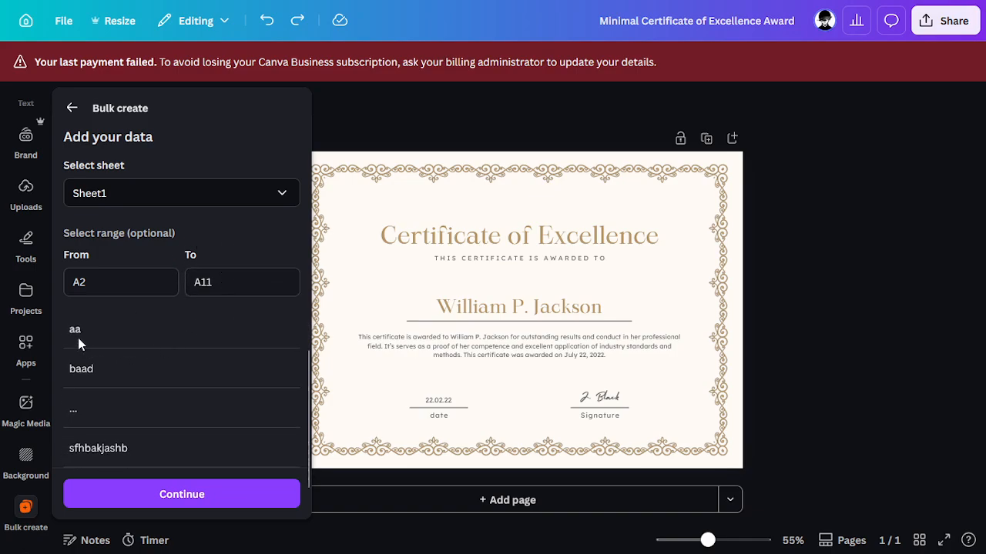
scroll(93, 329, "up", 1)
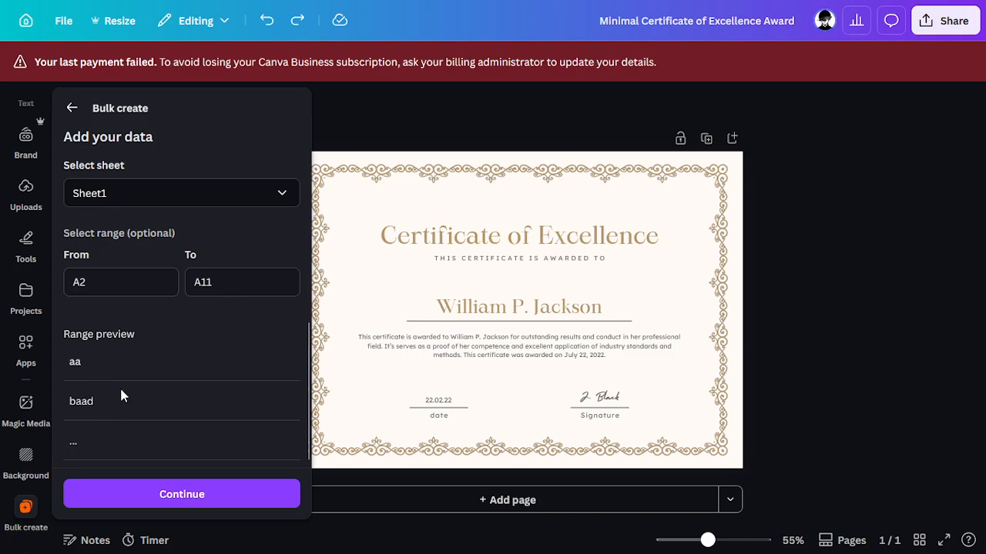
scroll(139, 385, "down", 1)
scroll(148, 447, "up", 1)
left_click(201, 497)
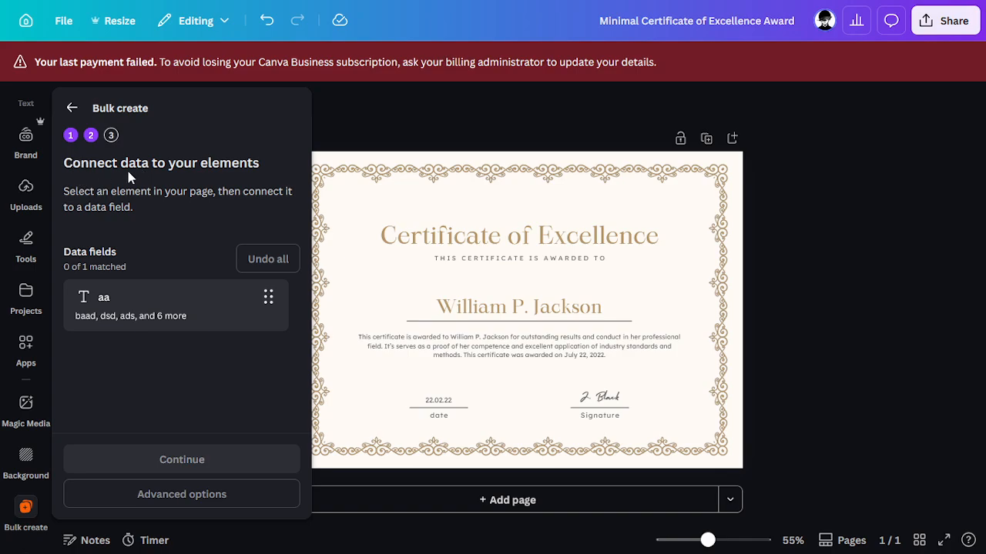
Step: Connect the certificate's placeholder name text to the 'aa' data field and continue to Apply data
left_click(482, 308)
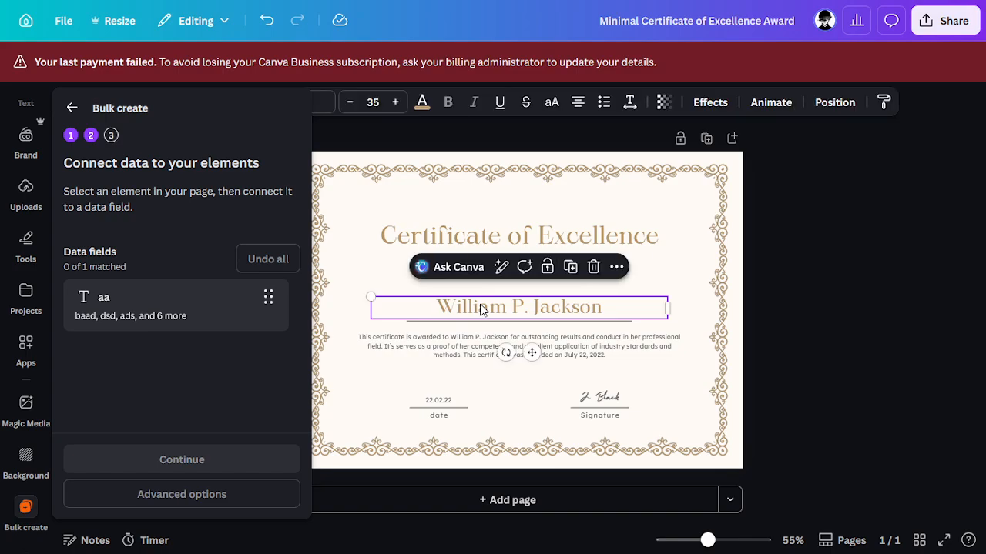
right_click(610, 310)
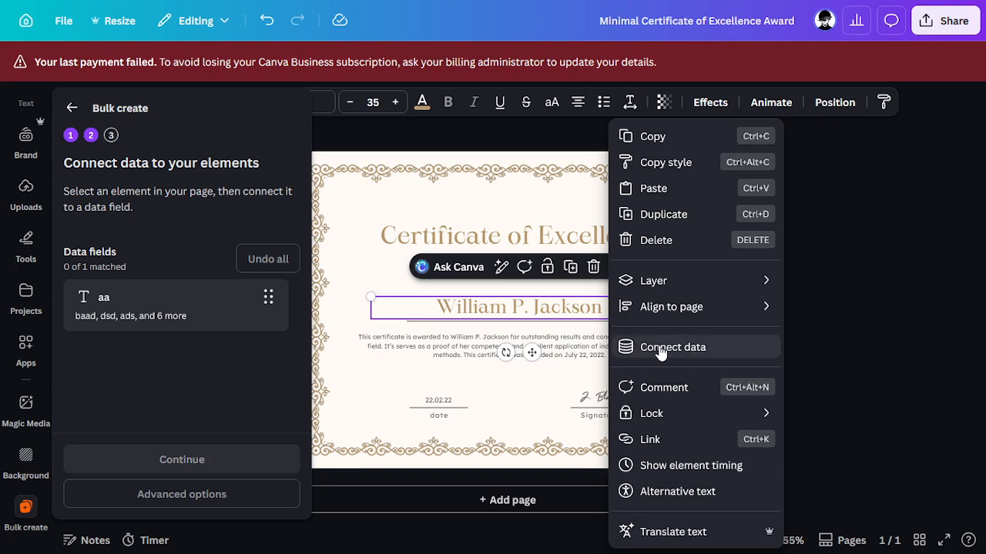
left_click(714, 353)
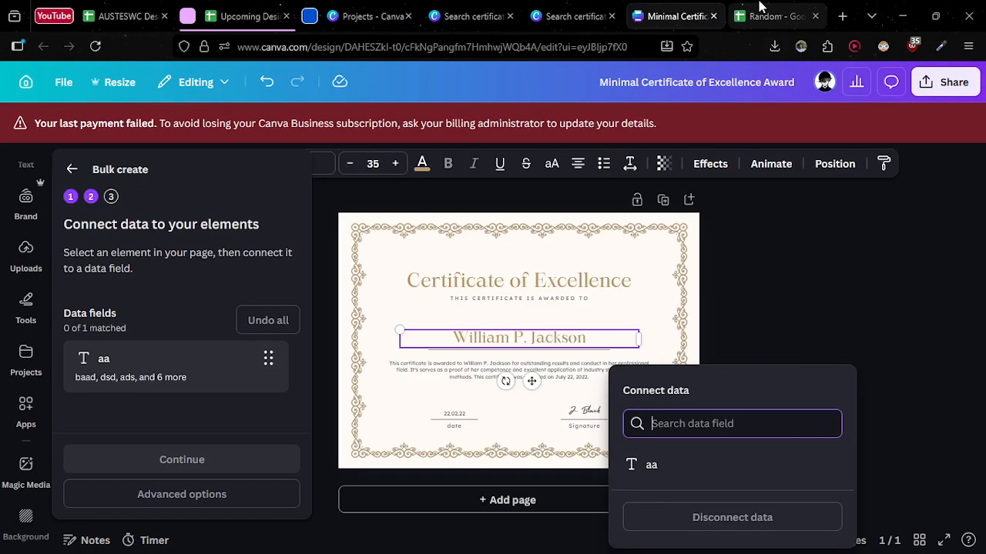
left_click(773, 8)
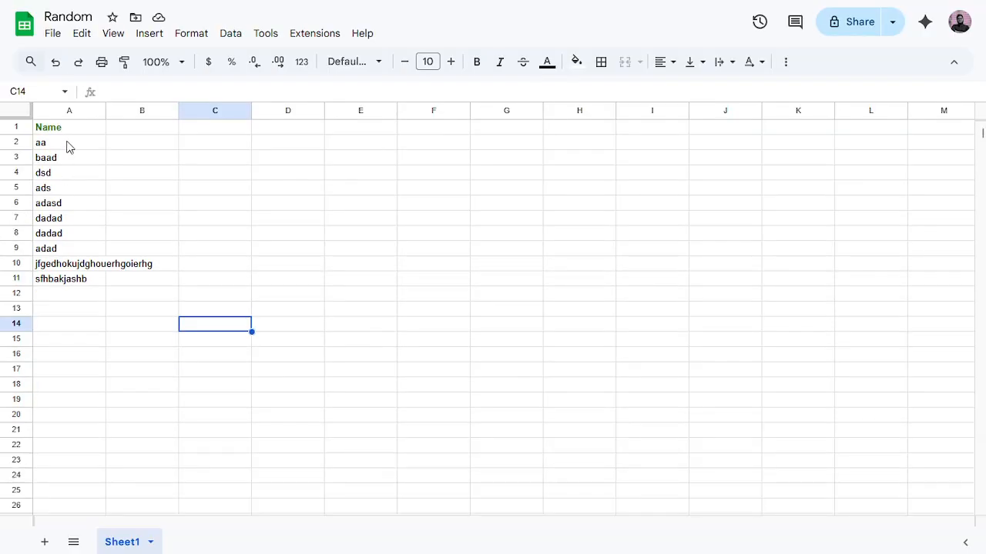
left_click(673, 8)
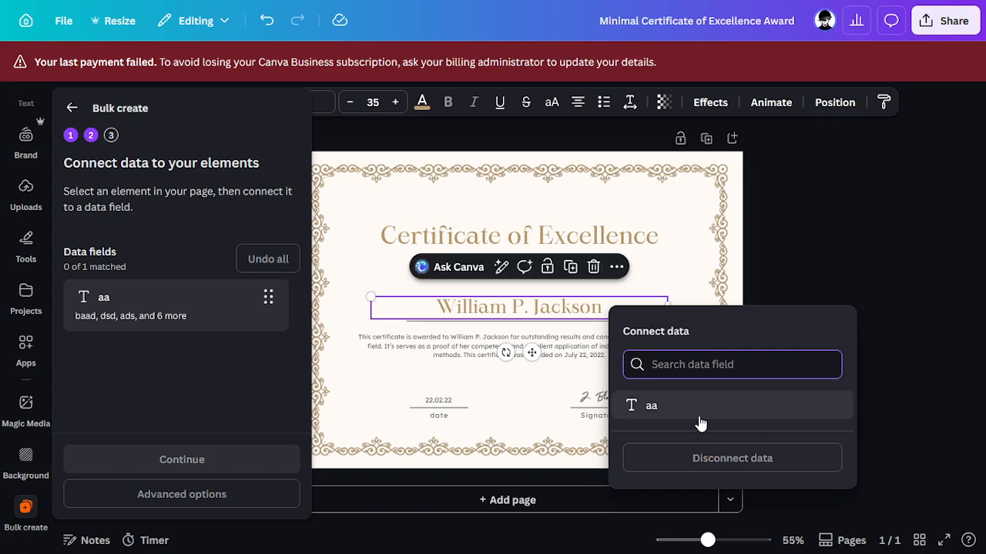
left_click(652, 405)
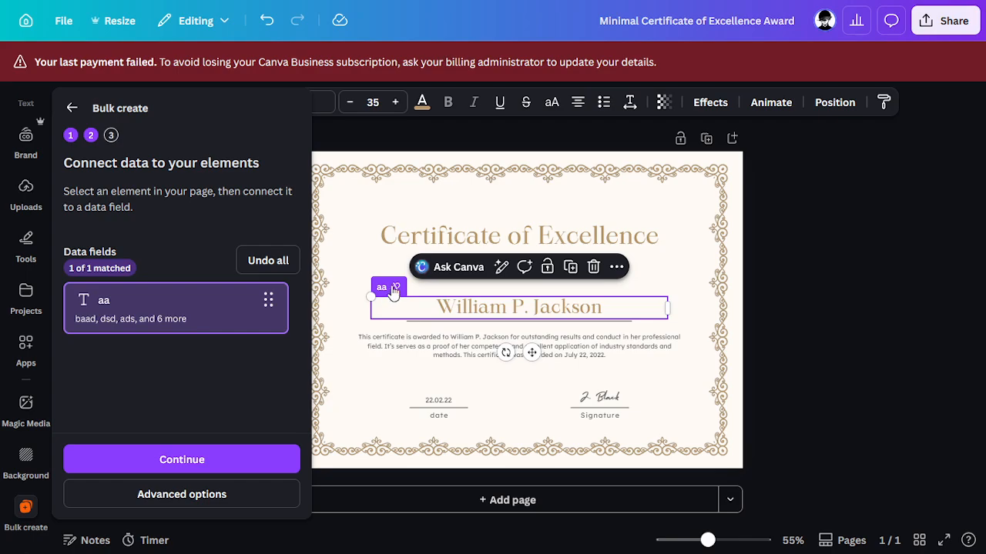
left_click(143, 459)
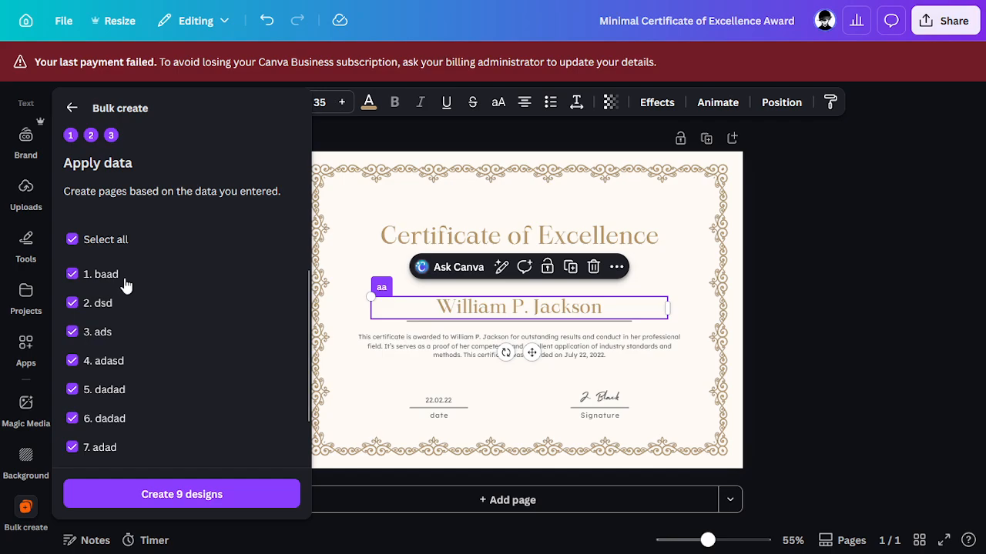
Step: Create 9 designs from all the name rows and open the new (Bulk 1) design
scroll(125, 286, "down", 2)
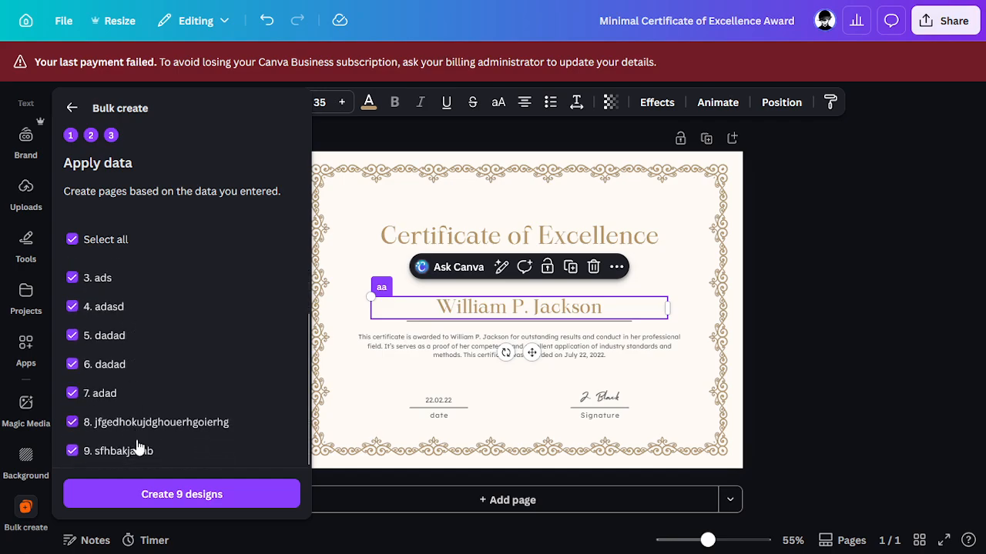
scroll(122, 401, "up", 2)
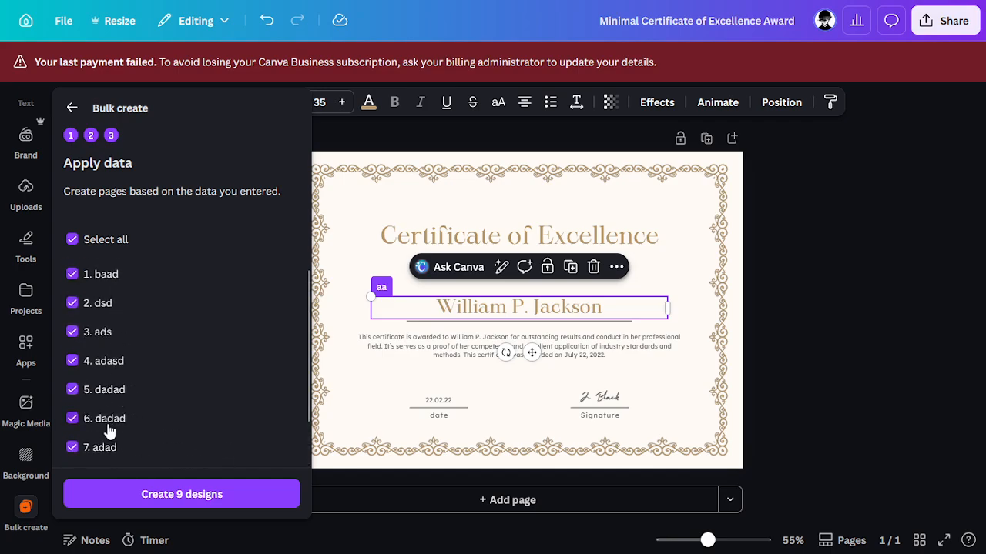
scroll(109, 433, "down", 2)
scroll(119, 431, "up", 2)
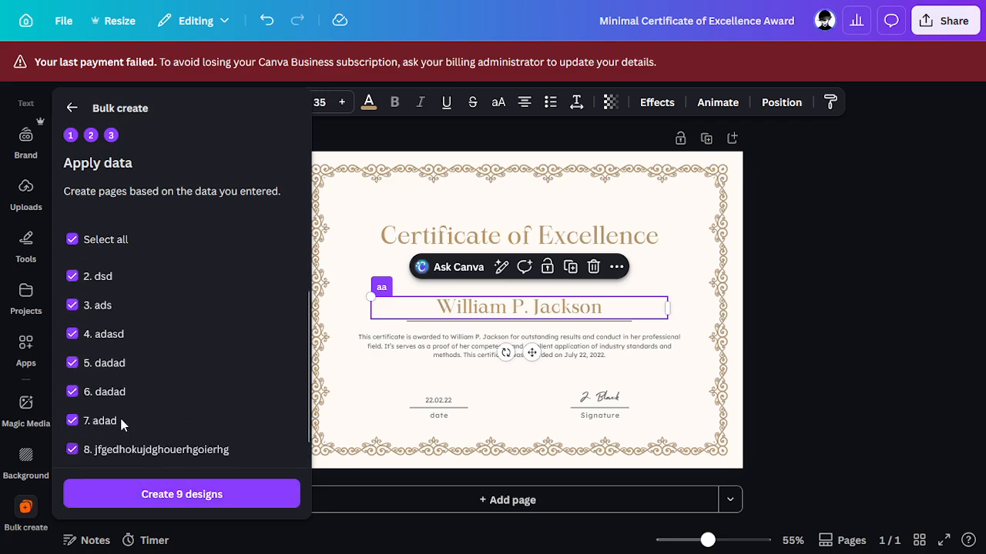
scroll(123, 416, "down", 2)
left_click(149, 497)
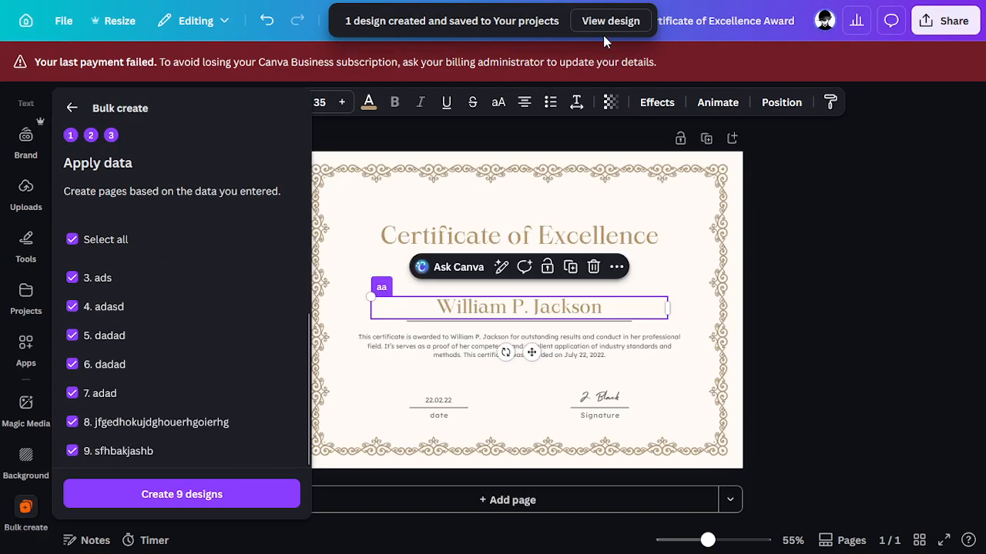
left_click(602, 22)
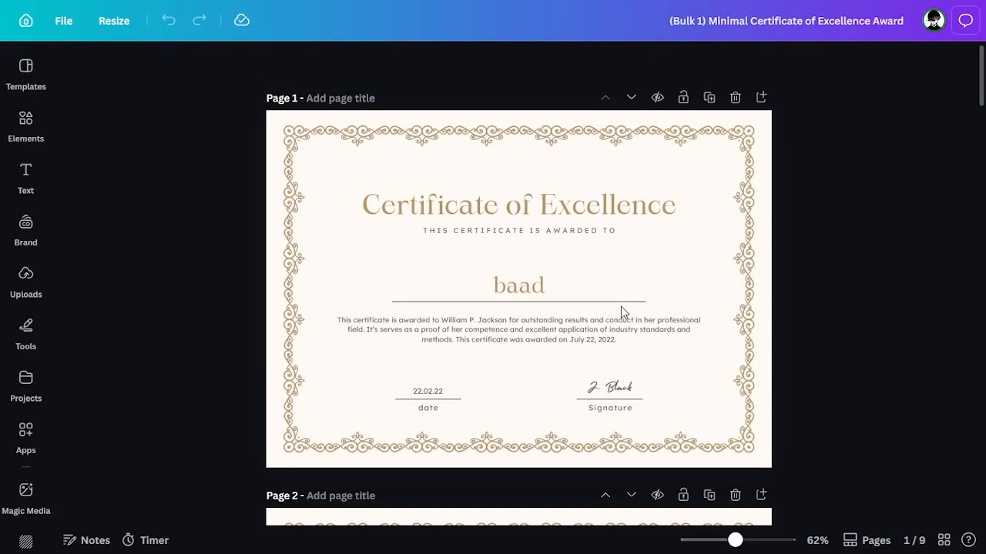
Step: On page 8, narrow the name text box and move it under the title
scroll(621, 307, "down", 10)
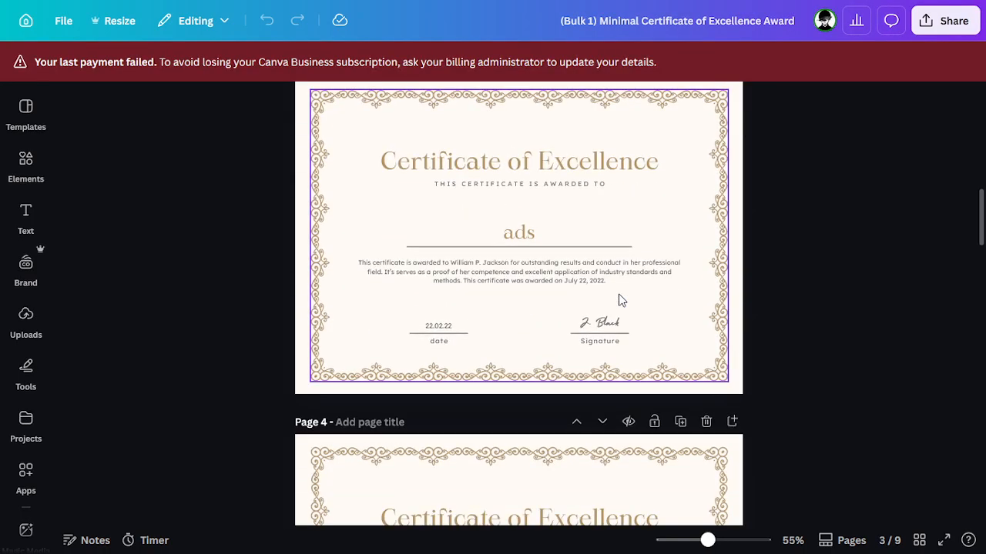
scroll(620, 300, "down", 12)
scroll(621, 300, "down", 12)
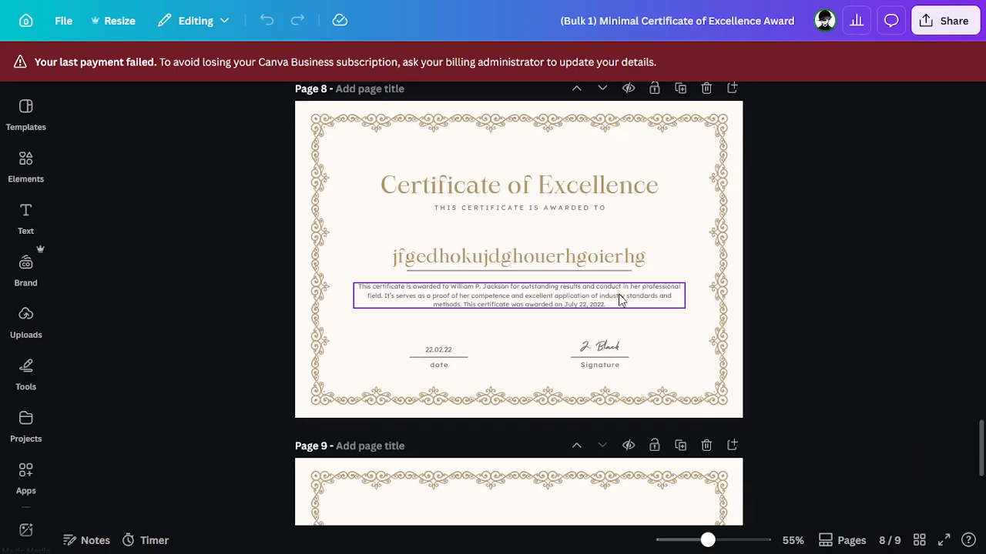
scroll(621, 300, "down", 5)
scroll(619, 294, "up", 3)
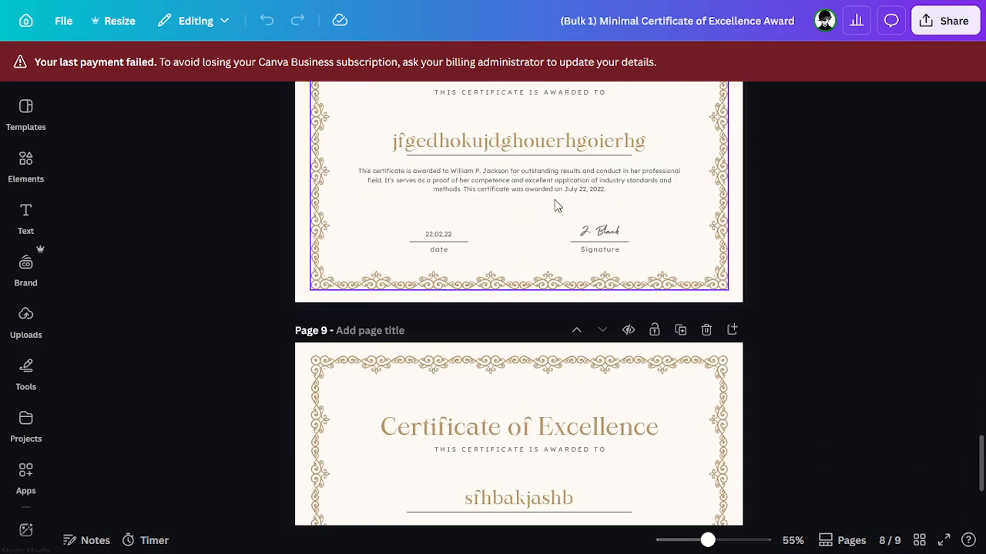
scroll(557, 205, "up", 2)
left_click(548, 241)
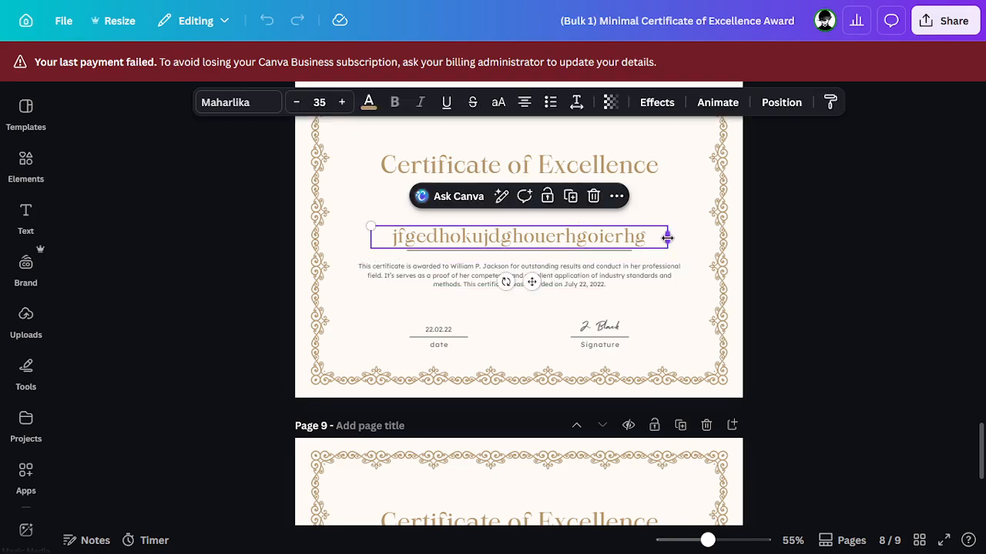
left_click_drag(666, 238, 492, 209)
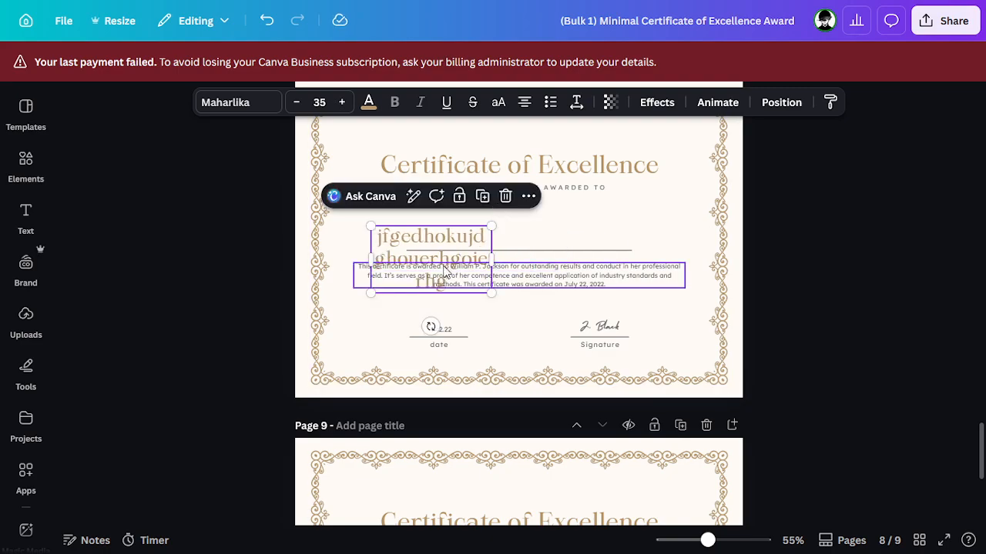
left_click_drag(444, 271, 539, 241)
Step: Replace page 8's name with the recipient's full name and move the box onto the line
double_click(532, 228)
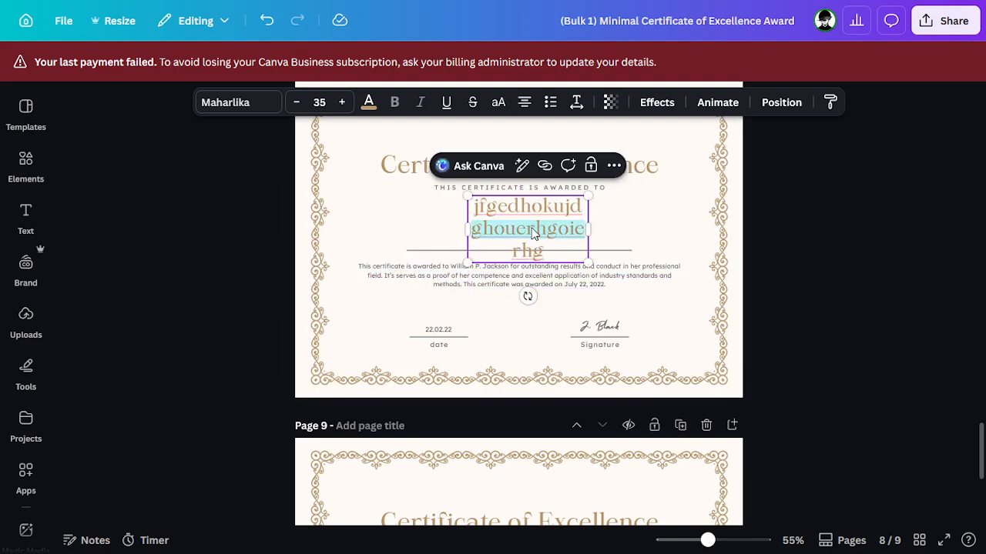
type("Arhg")
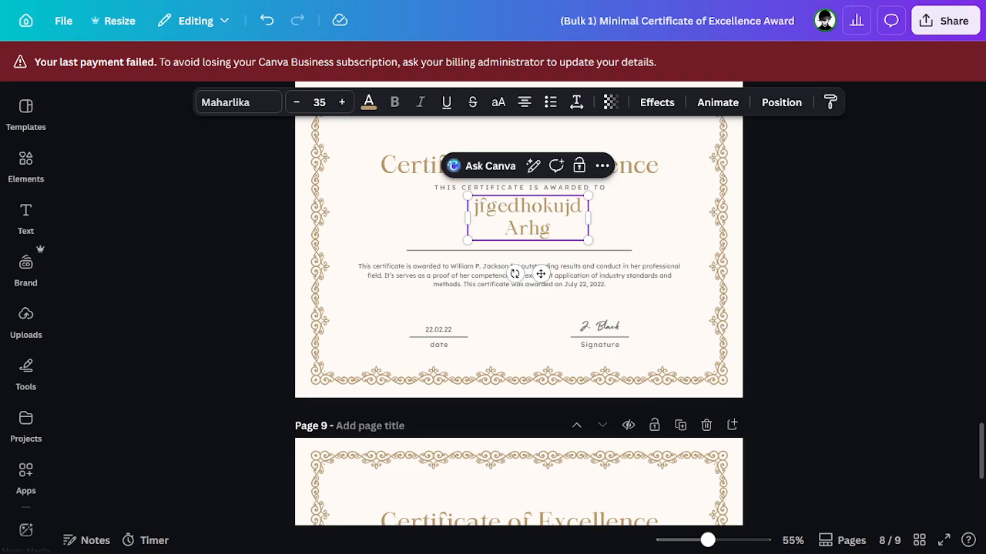
key("ctrl+a")
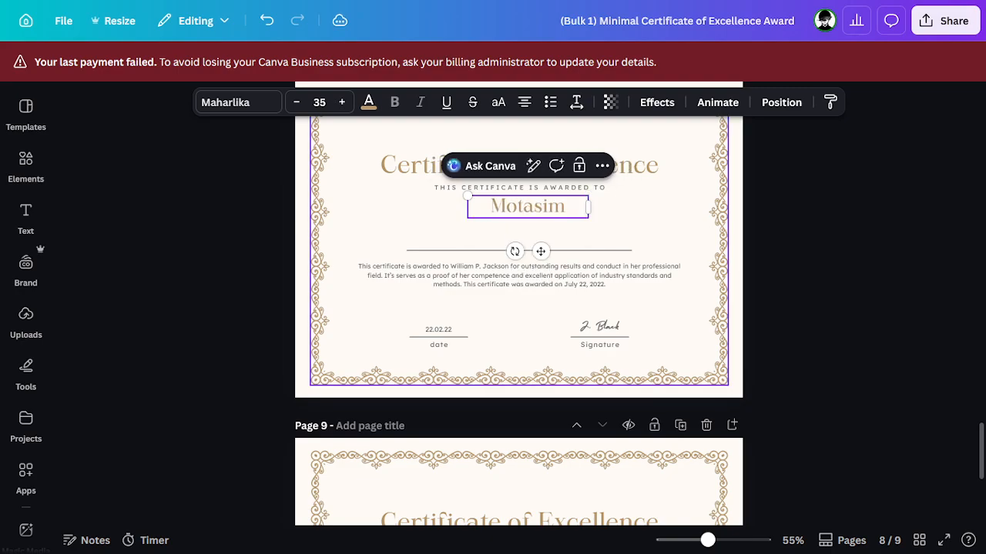
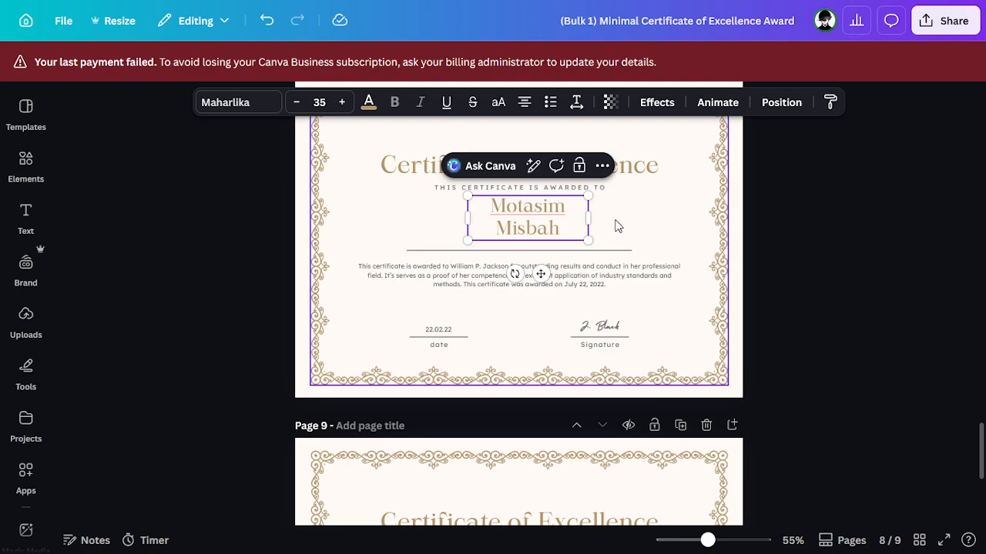
left_click_drag(597, 215, 618, 220)
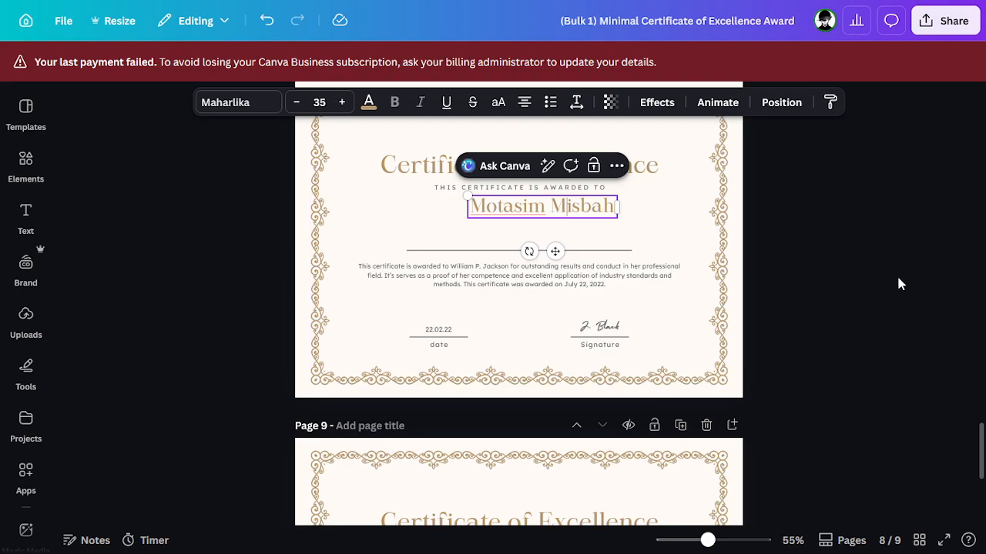
left_click(535, 228)
left_click(534, 208)
left_click_drag(535, 208, 523, 233)
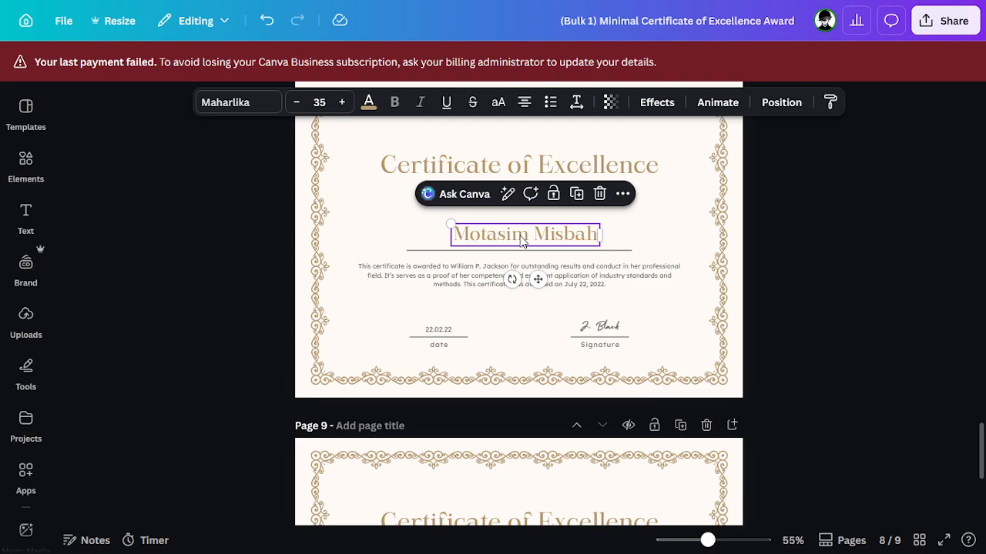
Step: Add the rest of the recipient's name on a second line in the name box
double_click(522, 237)
left_click(654, 247)
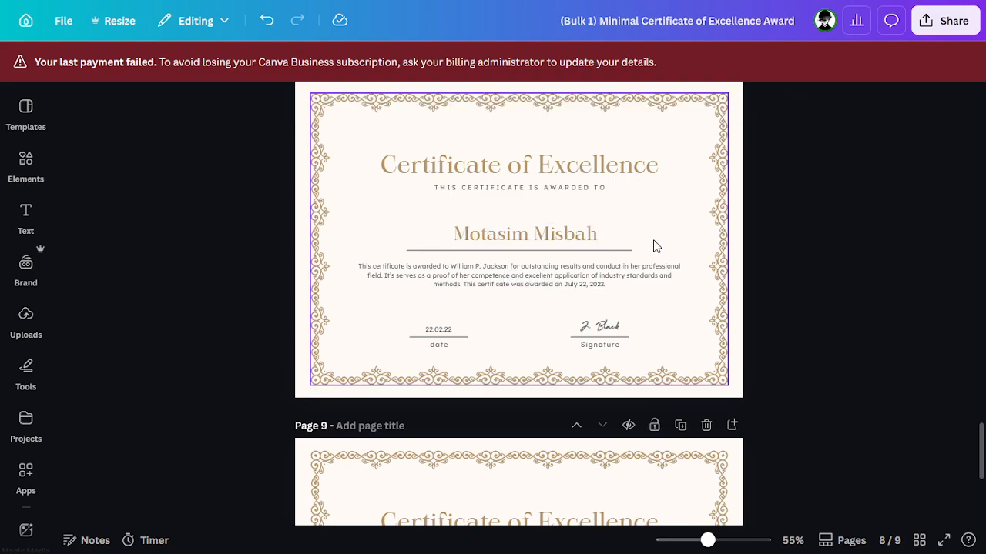
left_click(588, 233)
mouse_move(734, 6)
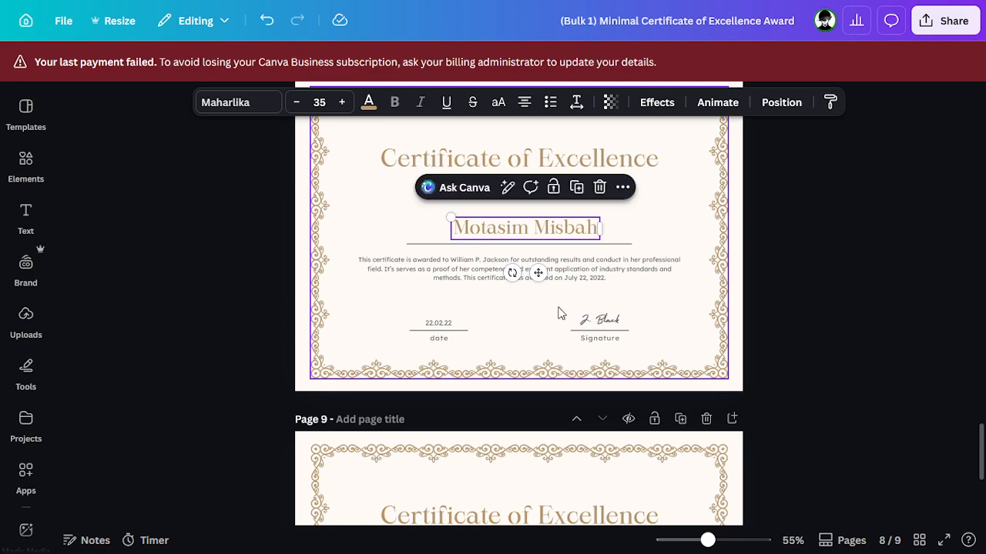
left_click(583, 231)
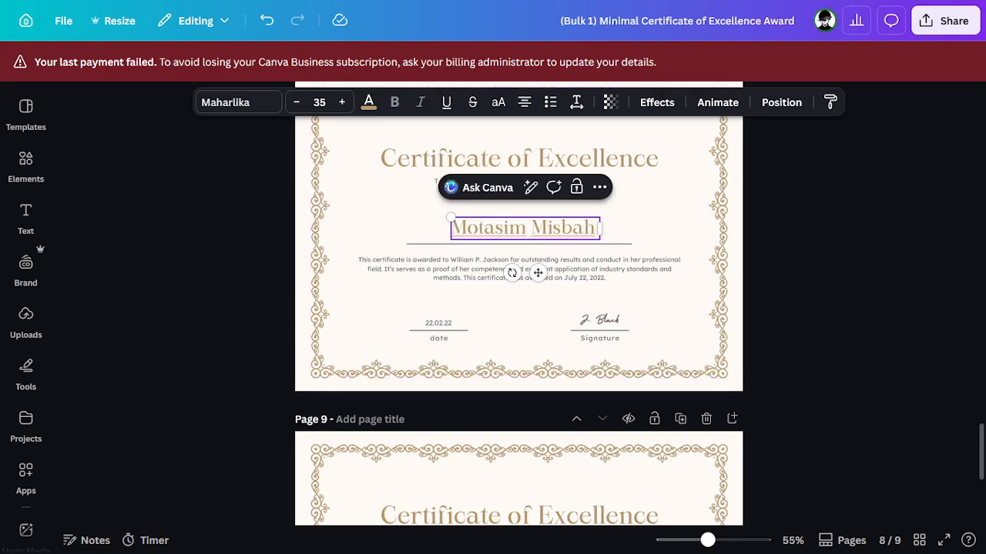
key("Return")
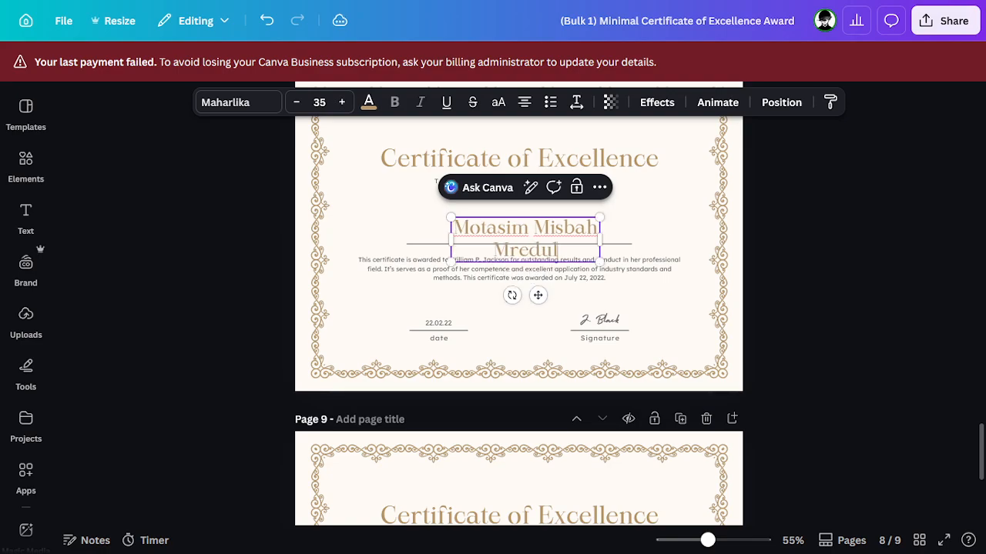
left_click(858, 331)
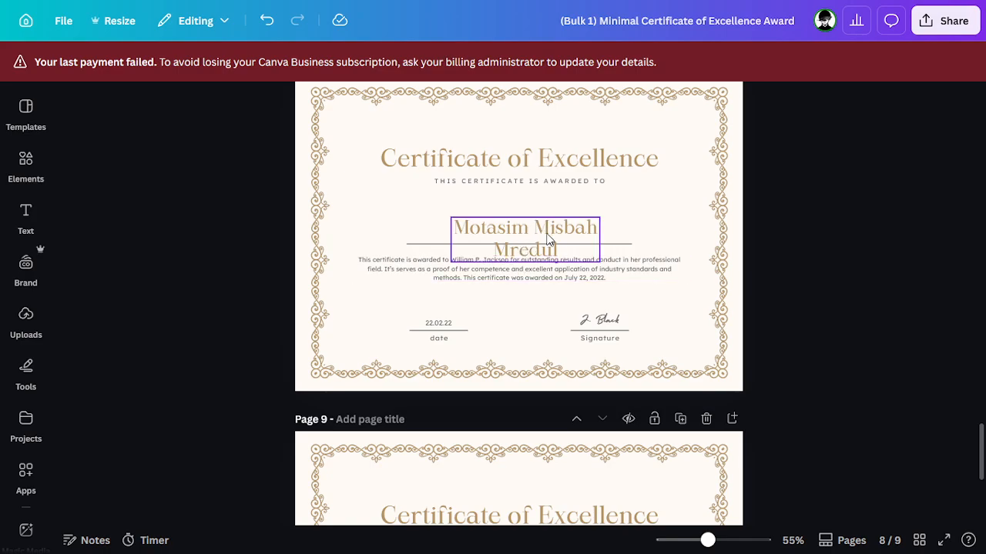
key("F11")
key("F11")
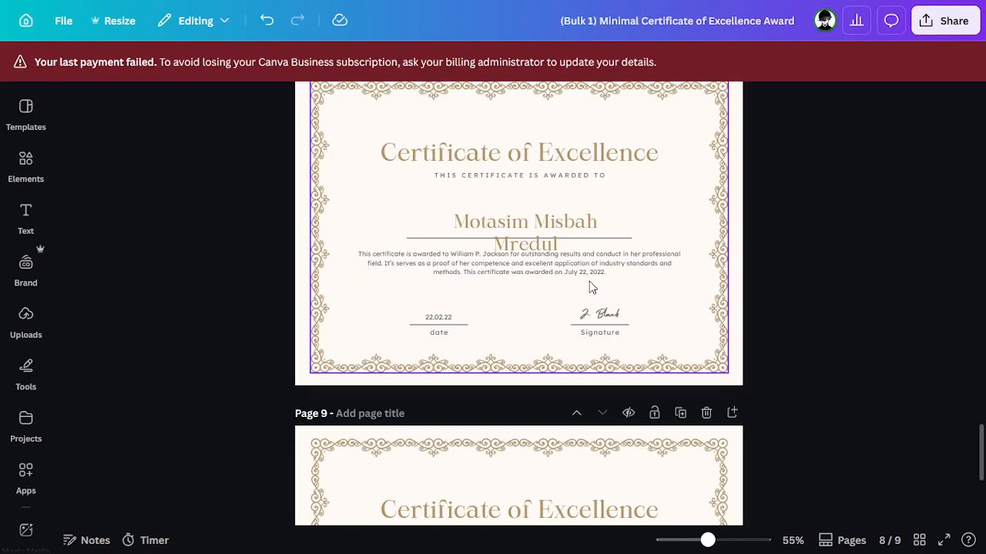
scroll(538, 241, "up", 5)
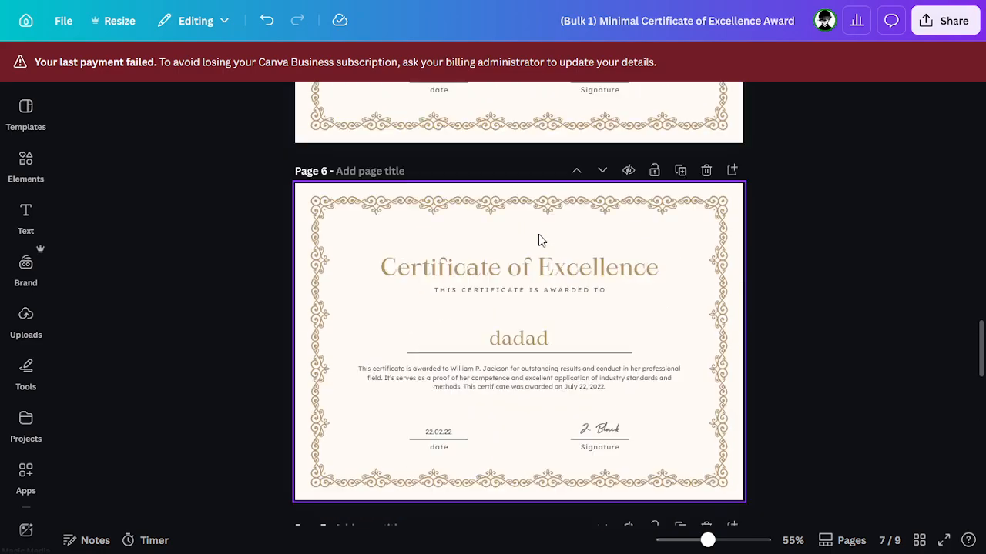
Step: In the original template, resize the name text box and centre it horizontally on the page
key("F11")
left_click(605, 13)
key("F11")
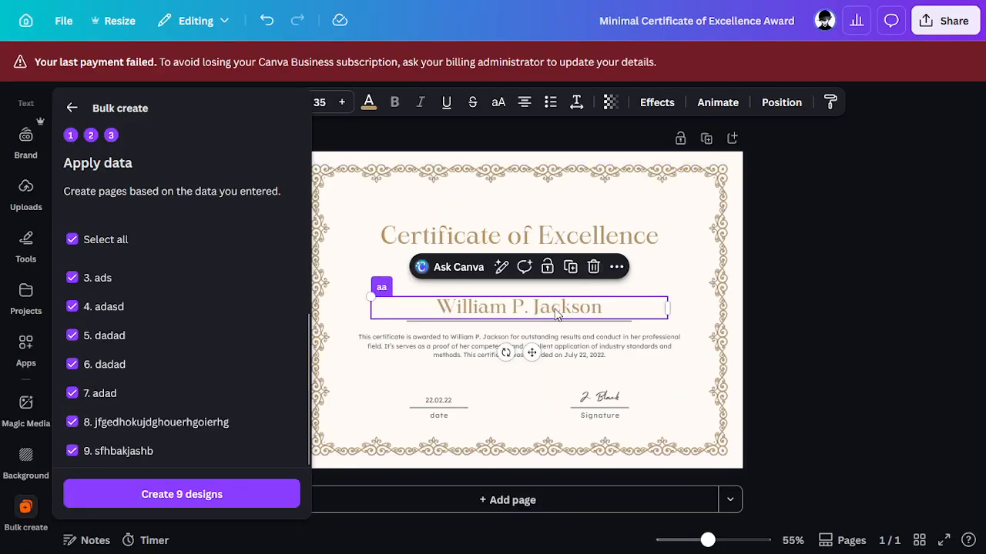
double_click(544, 311)
left_click_drag(666, 310, 547, 321)
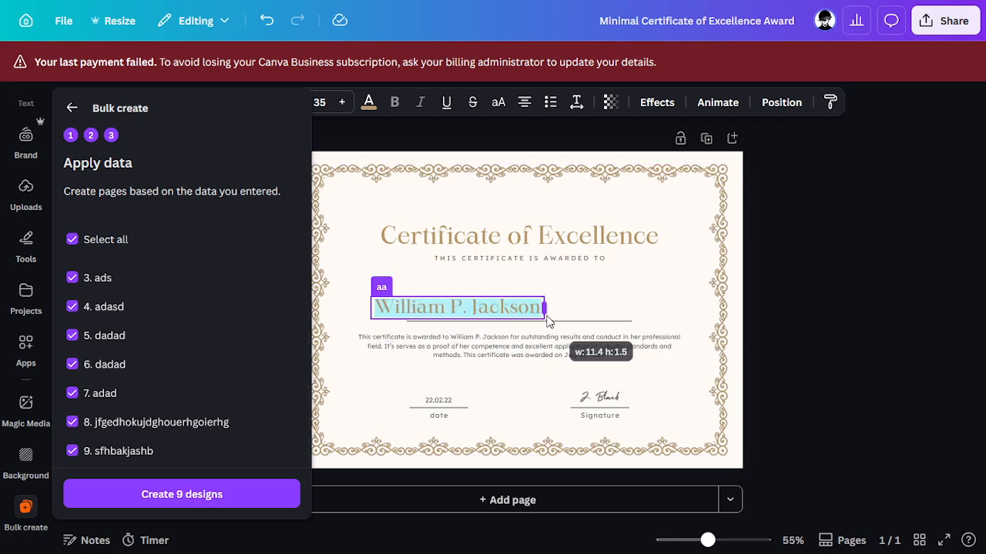
left_click(827, 347)
left_click(514, 322)
right_click(514, 325)
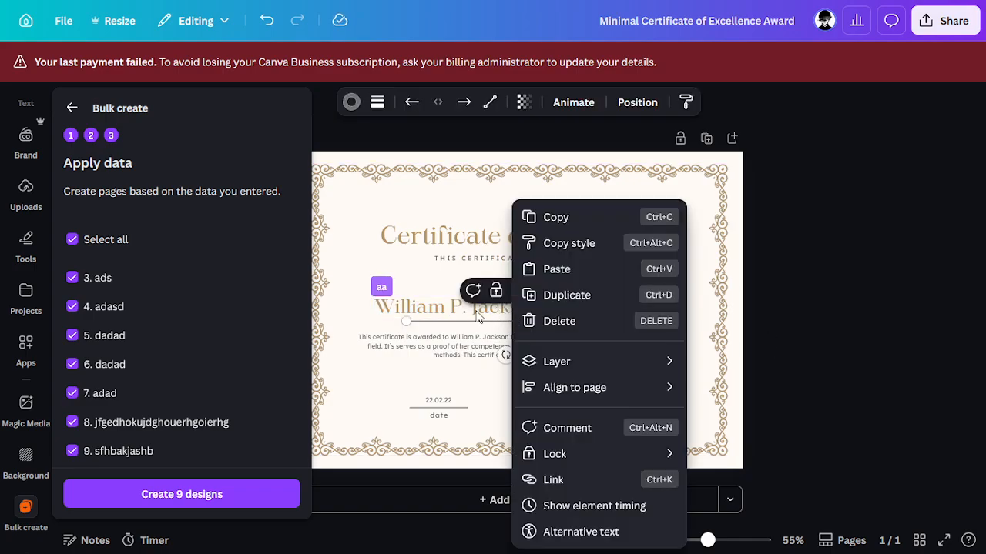
left_click(479, 318)
right_click(480, 321)
mouse_move(496, 356)
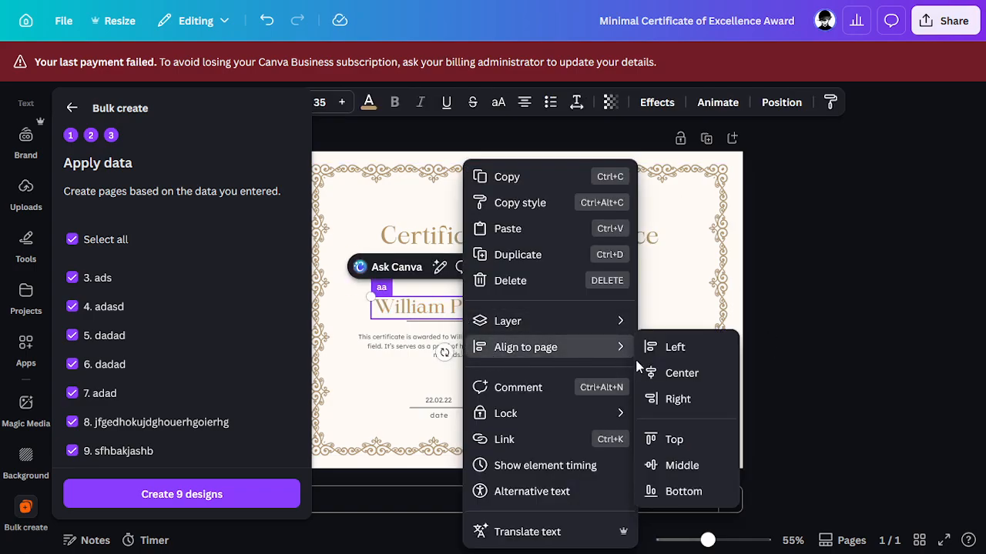
left_click(700, 373)
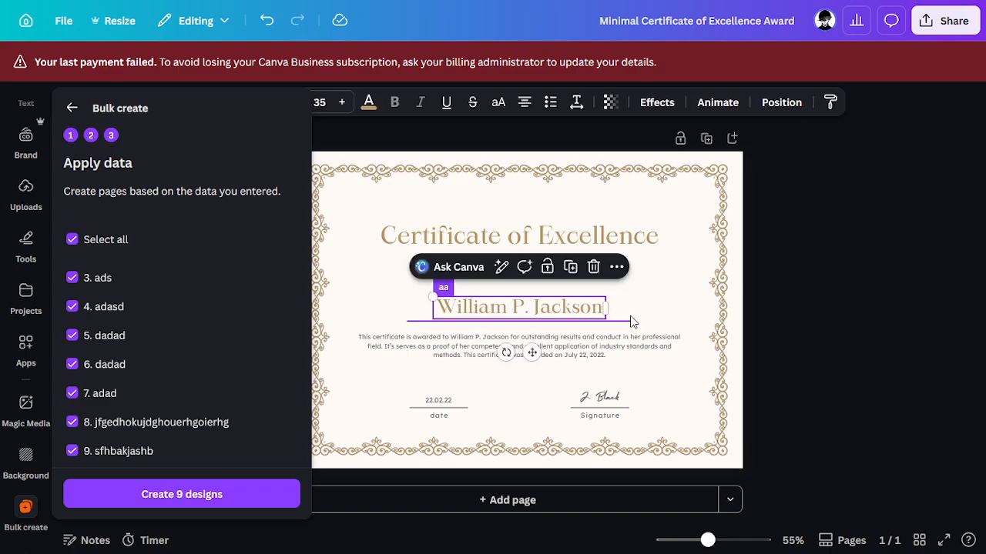
Step: Widen the name box toward the page edge and re-centre it horizontally
left_click_drag(607, 308, 752, 316)
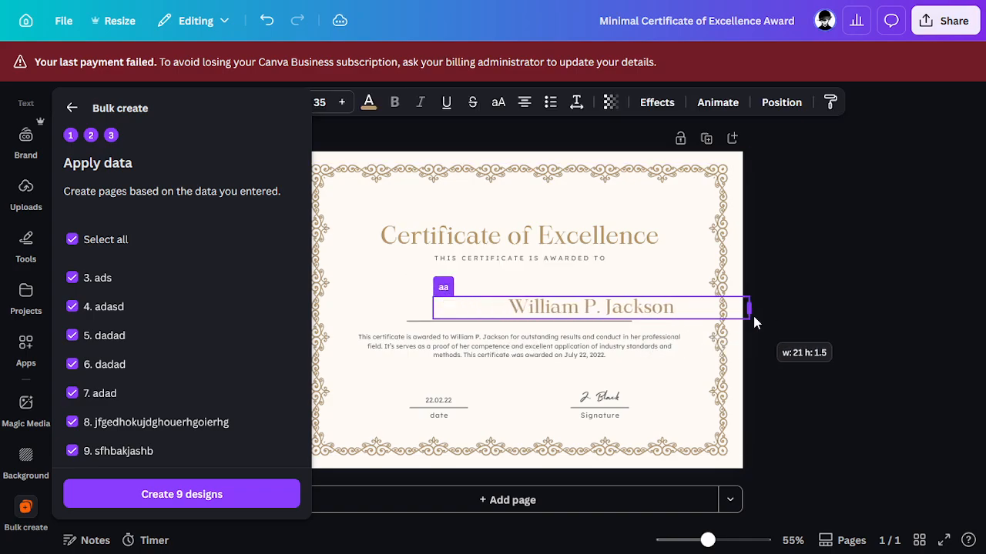
right_click(603, 312)
mouse_move(658, 347)
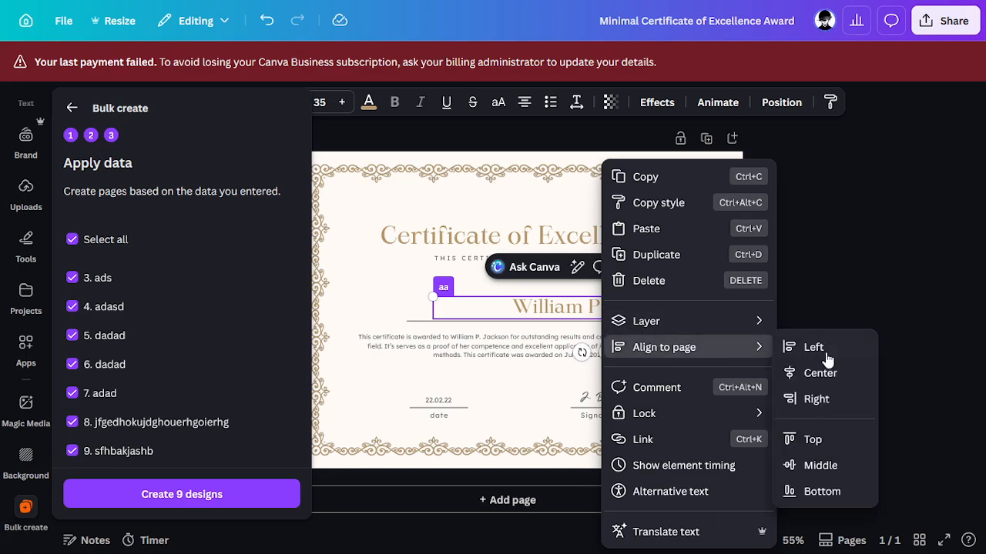
left_click(800, 373)
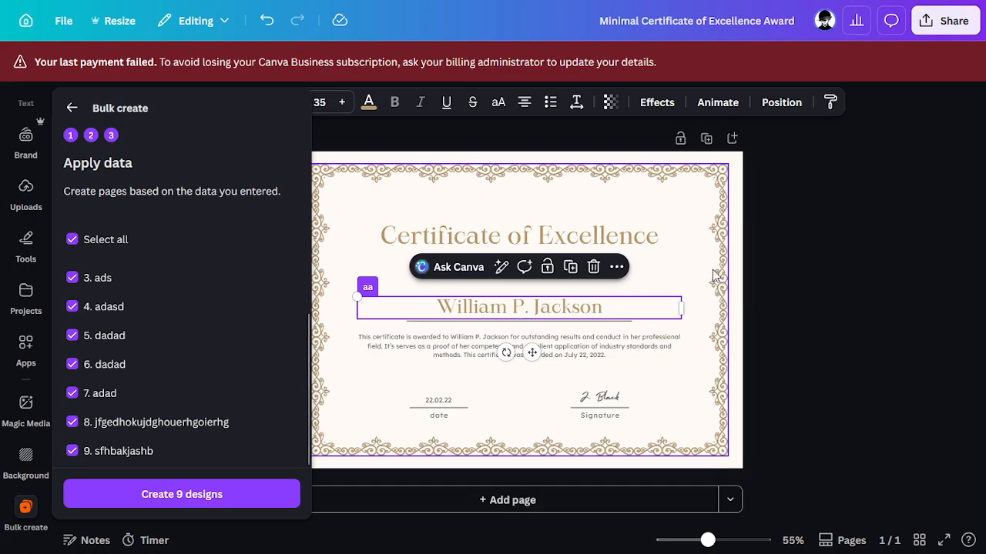
key("F11")
Step: Switch to the (Bulk 1) nine-page design and scroll back up through its pages
left_click(668, 10)
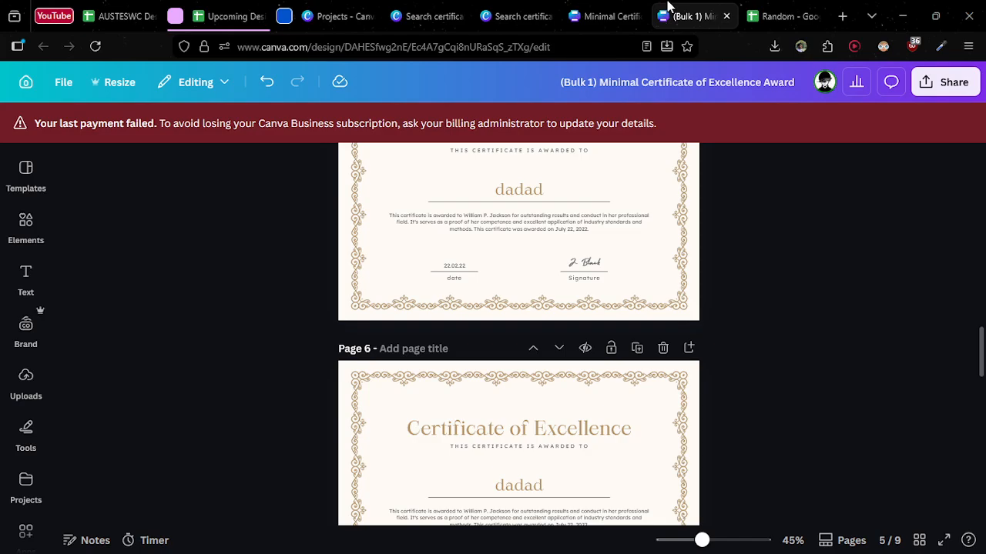
left_click(600, 11)
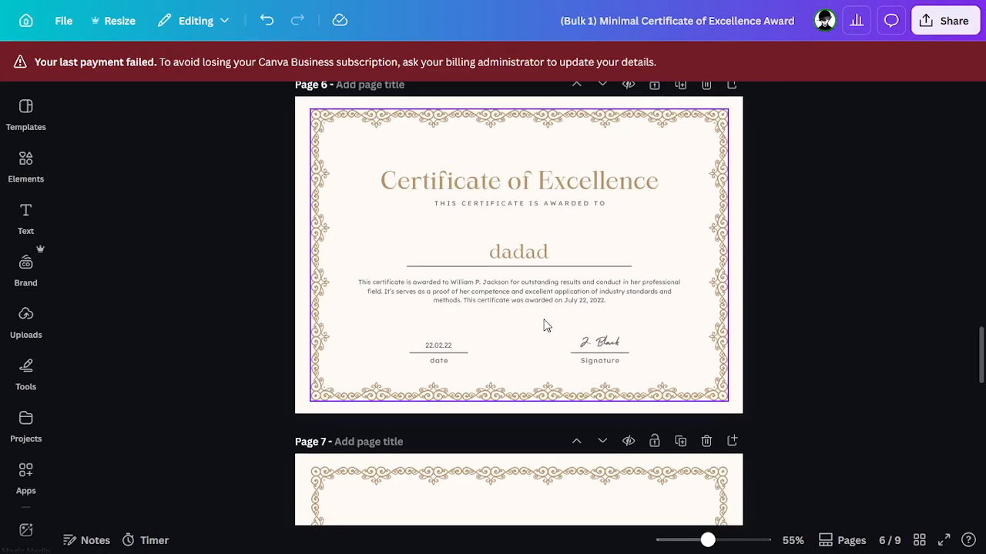
scroll(544, 325, "down", 12)
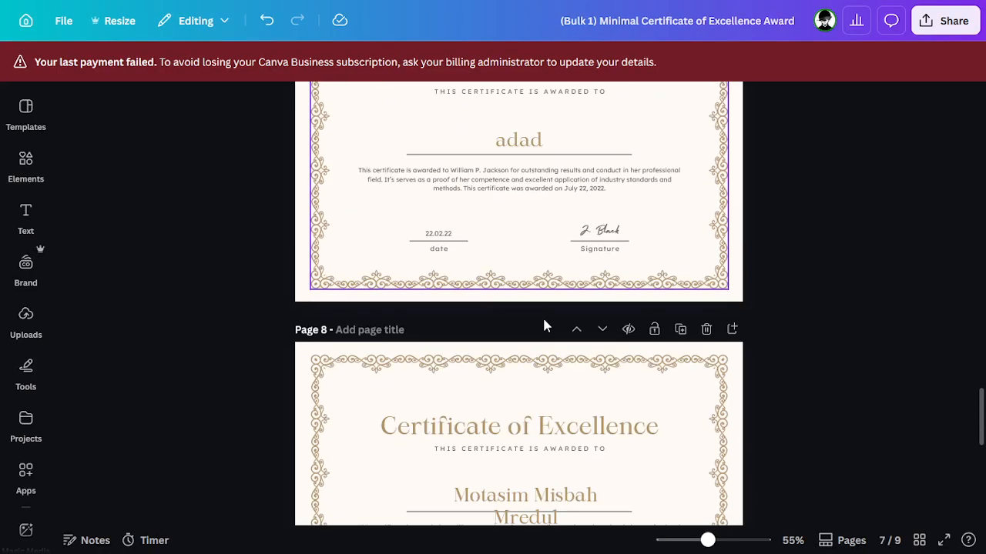
scroll(545, 326, "up", 20)
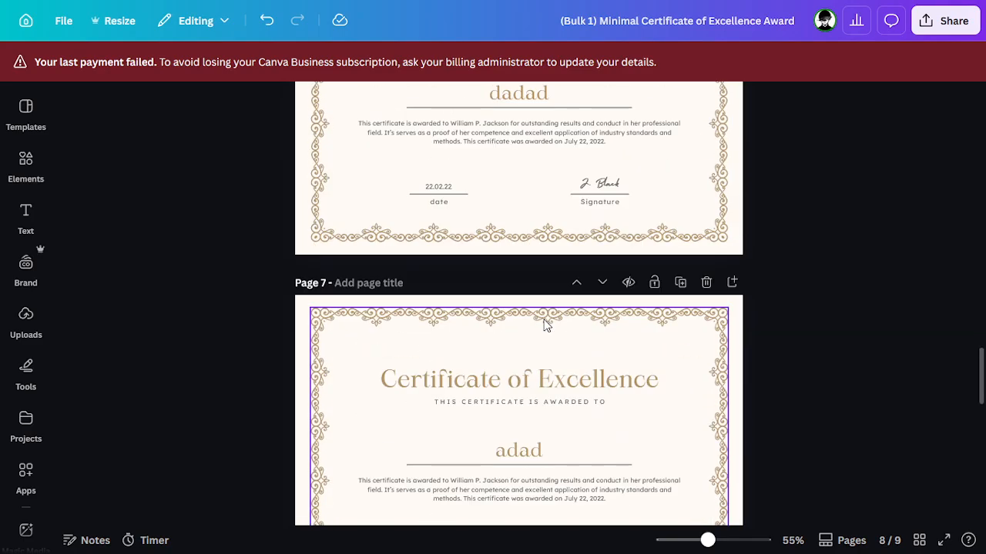
scroll(660, 348, "up", 10)
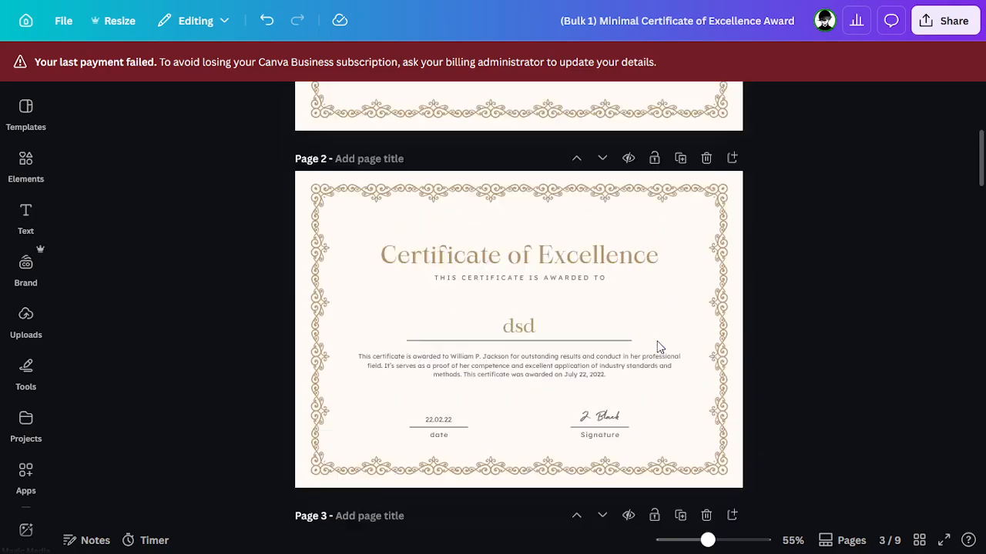